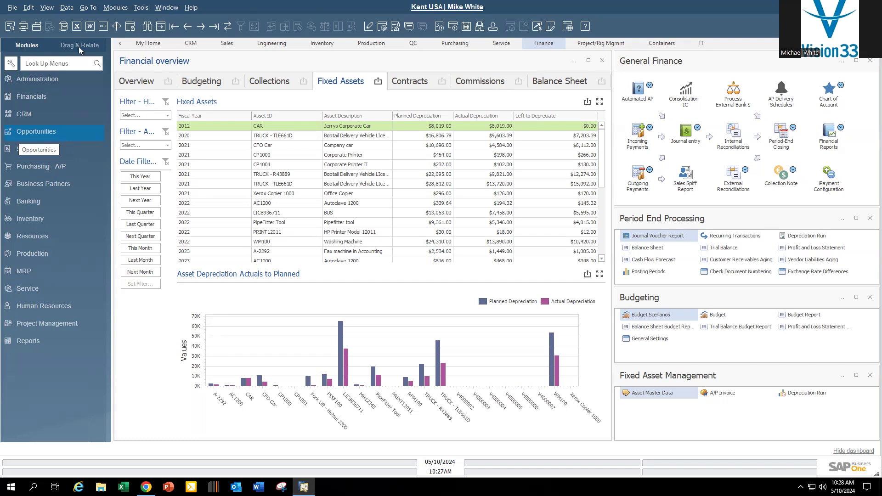
Expand the Financials module and its Fixed Assets group to show the fixed asset functions
left_click(29, 97)
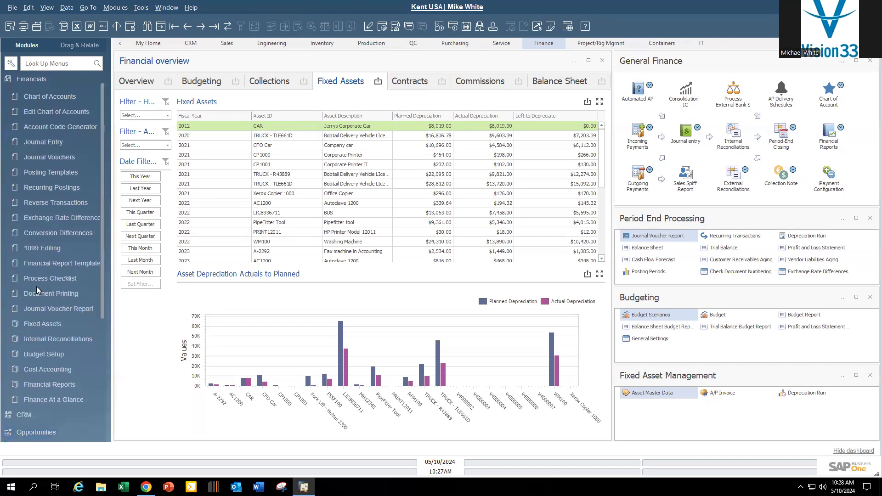
left_click(55, 324)
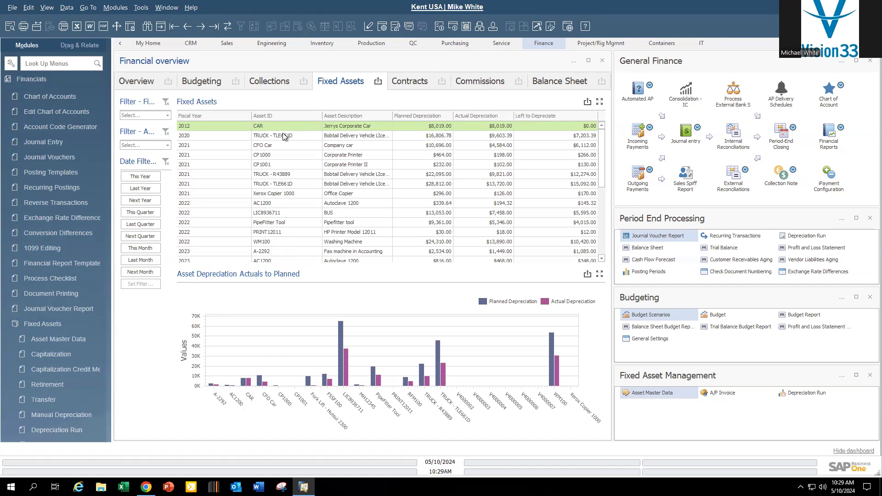
View the Overview, Budgeting and Collections dashboards of the financial overview, and return to the Fixed Assets dashboard with its depreciation chart
left_click(148, 83)
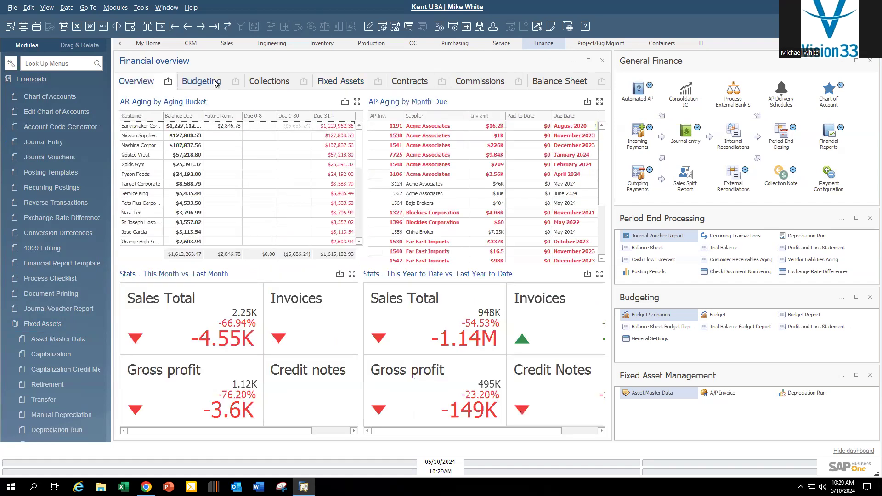
left_click(207, 81)
left_click(272, 82)
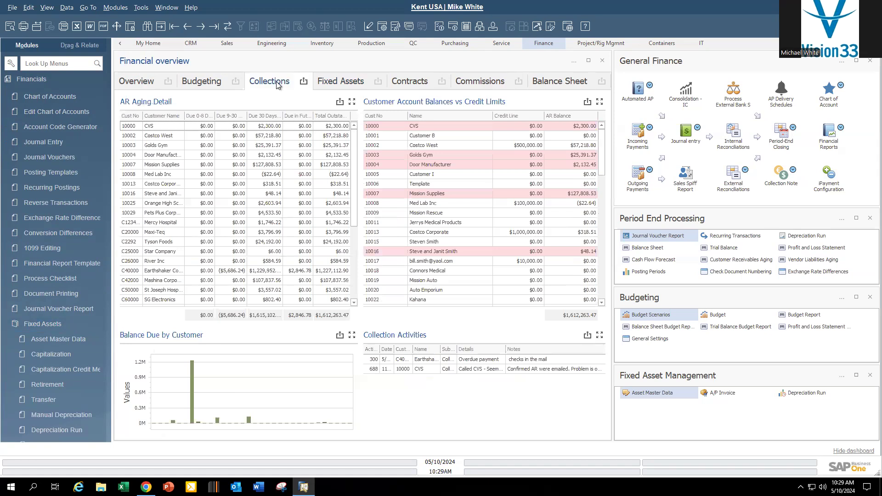
left_click(350, 80)
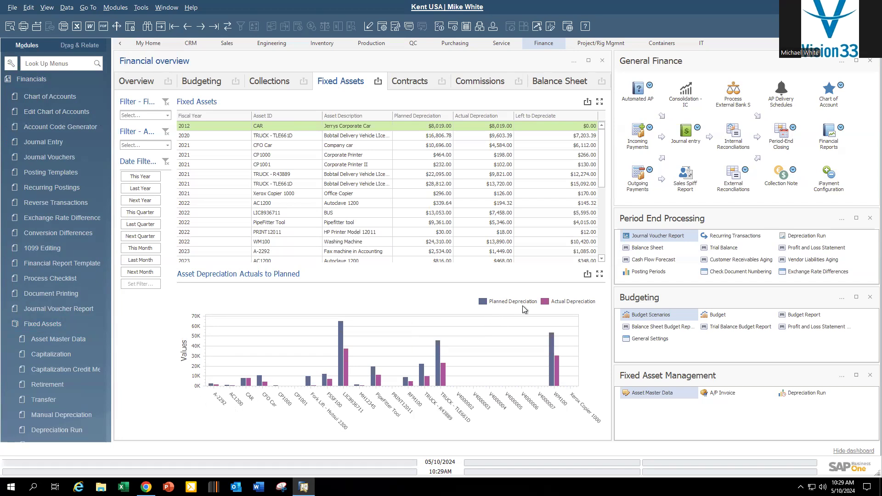
mouse_move(556, 387)
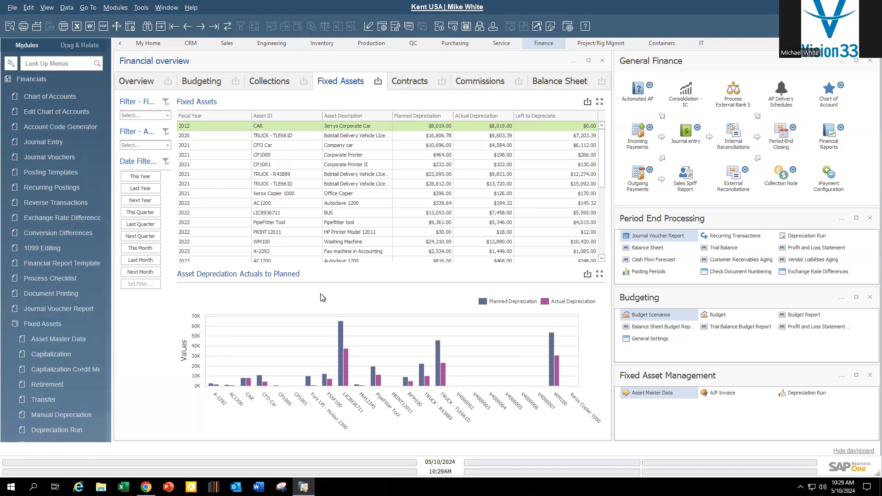
Open the Account Determination setup for fixed assets from the financial setup in Administration
left_click(31, 83)
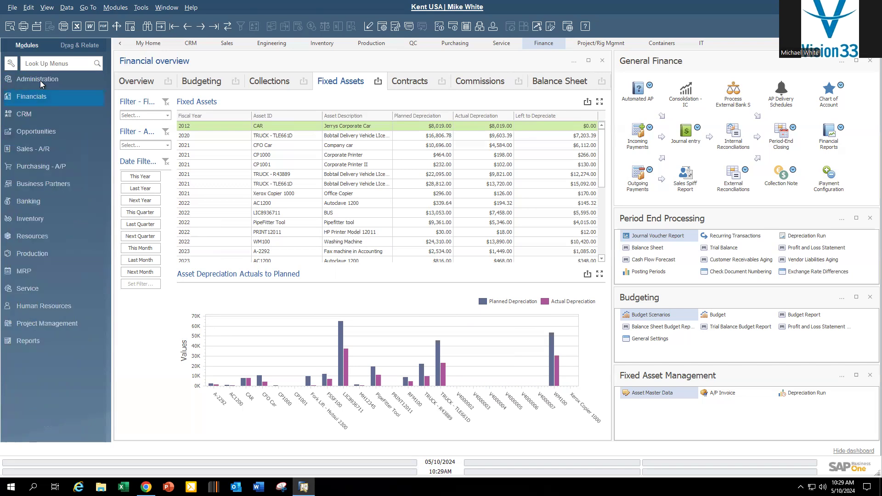
left_click(40, 81)
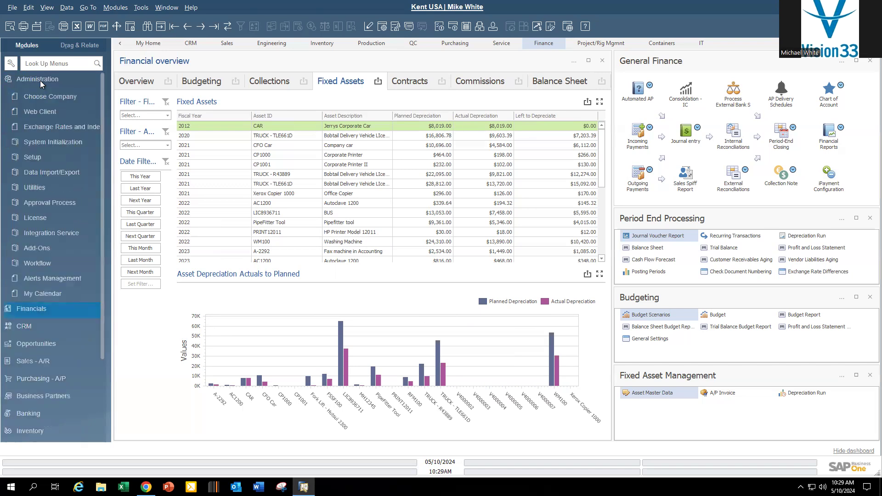
left_click(34, 159)
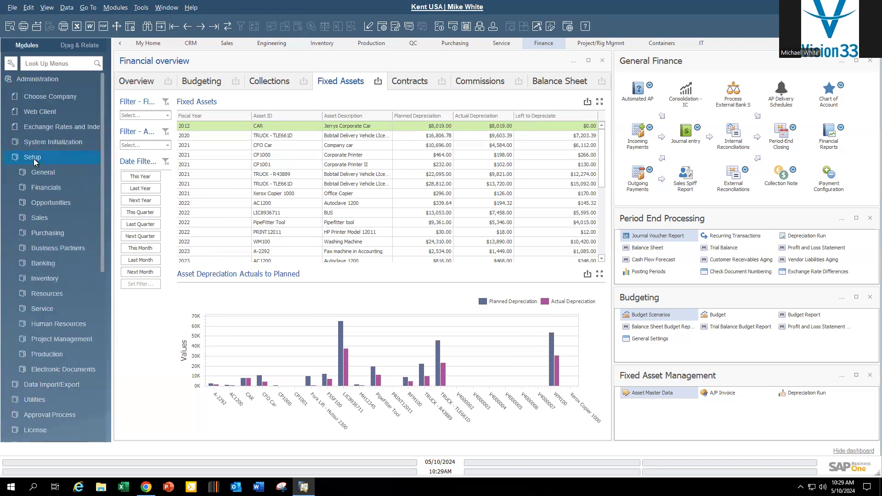
left_click(48, 186)
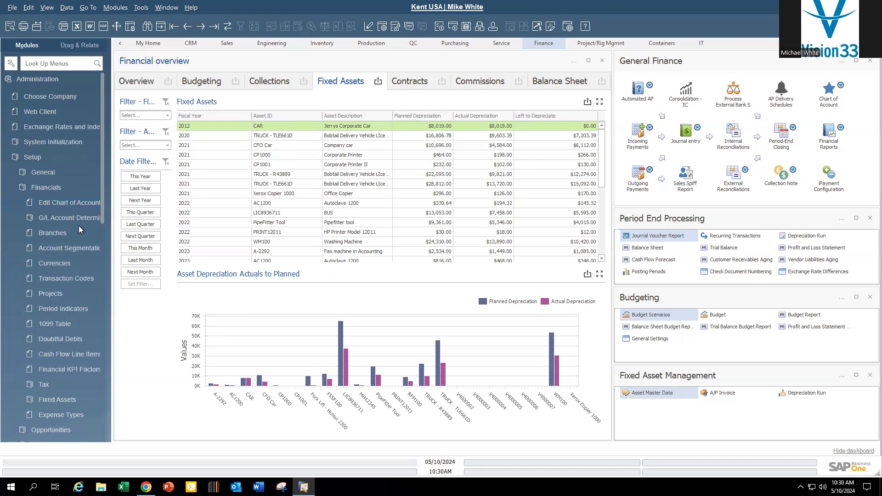
left_click(58, 400)
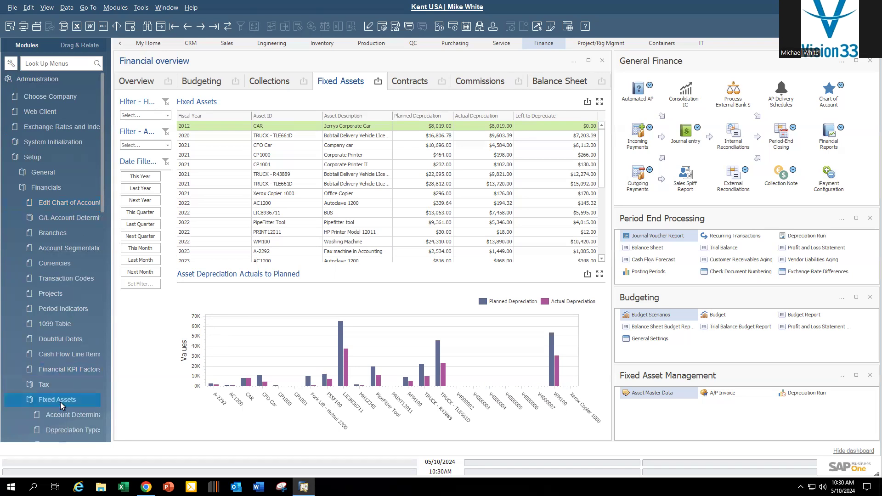
scroll(62, 386, "down", 5)
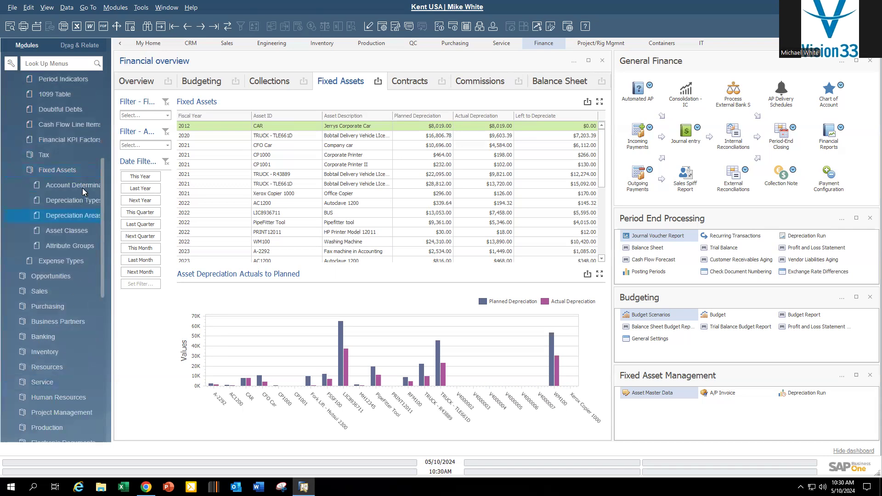
left_click(76, 183)
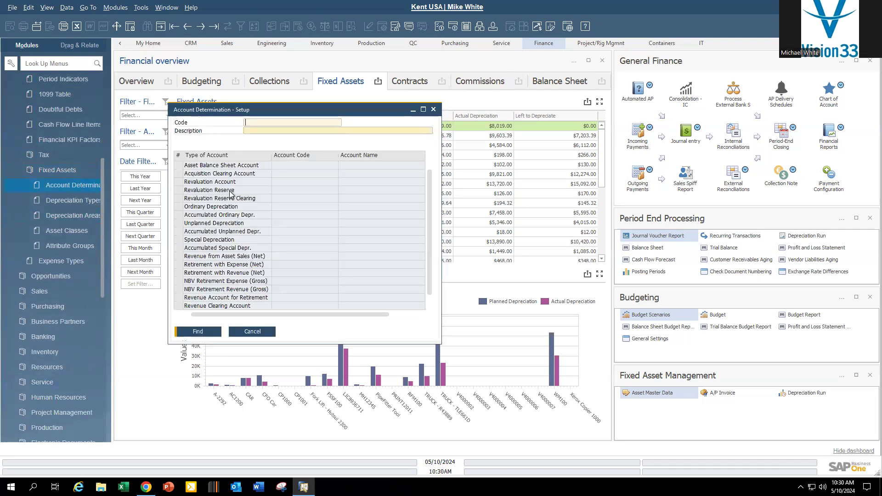
Review the Office, FA Motors and MFG_Equip account determinations, and close the setup
left_click(214, 27)
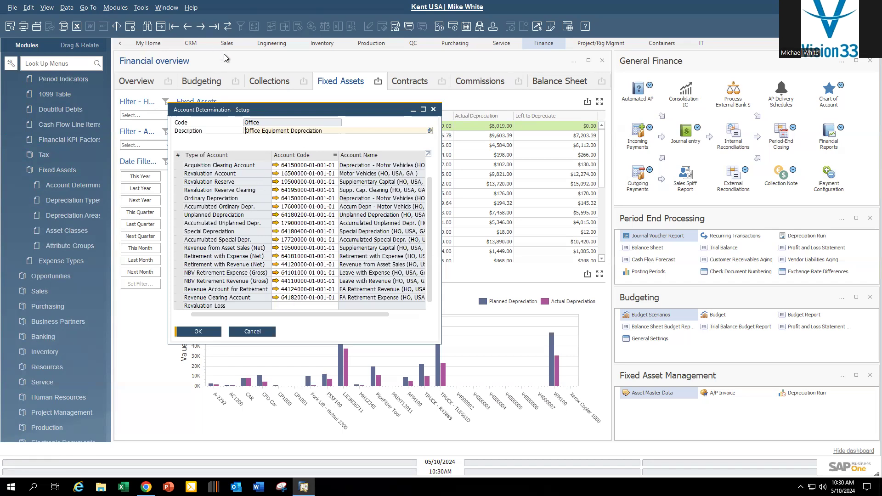
left_click(201, 27)
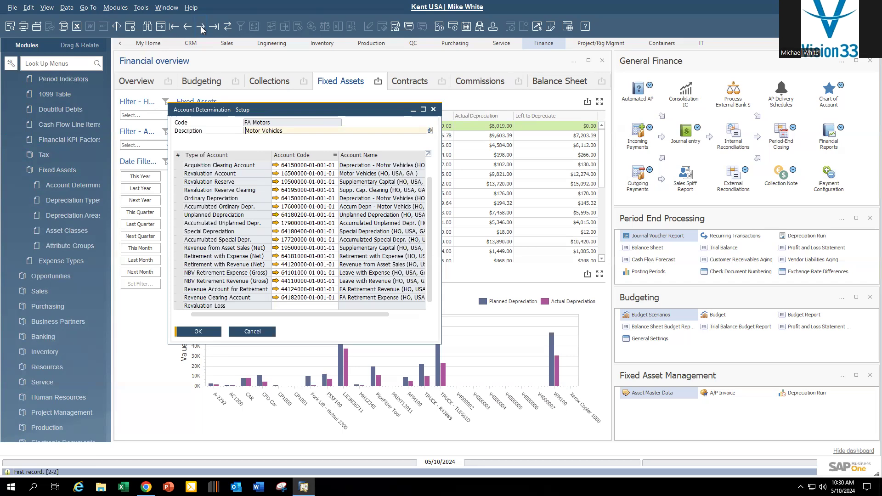
left_click(201, 27)
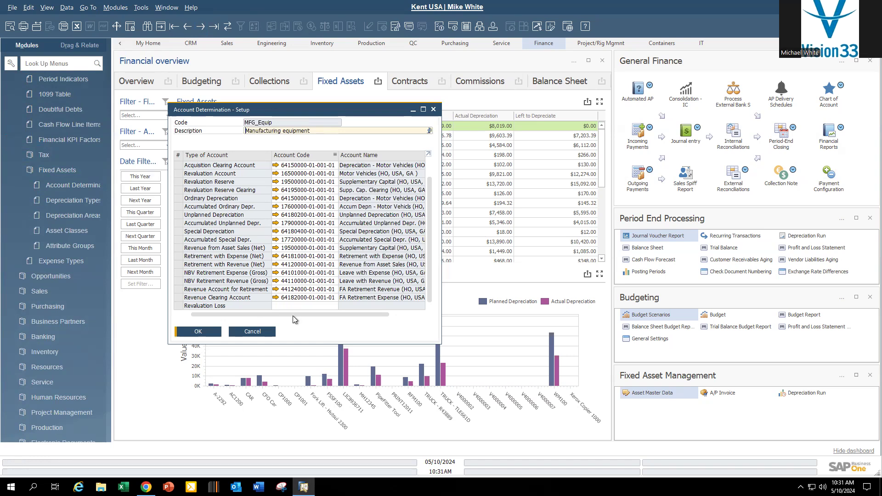
left_click(198, 332)
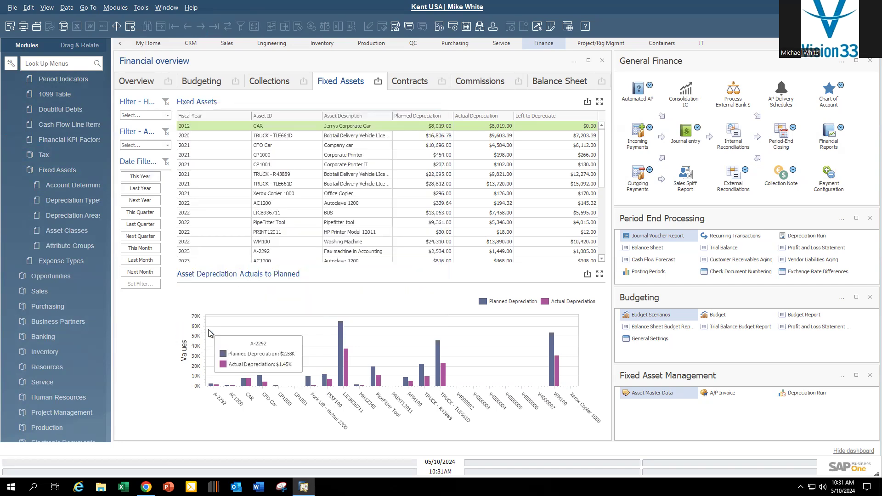
Open the Depreciation Types setup for fixed assets and display the OFF_SL record
left_click(69, 201)
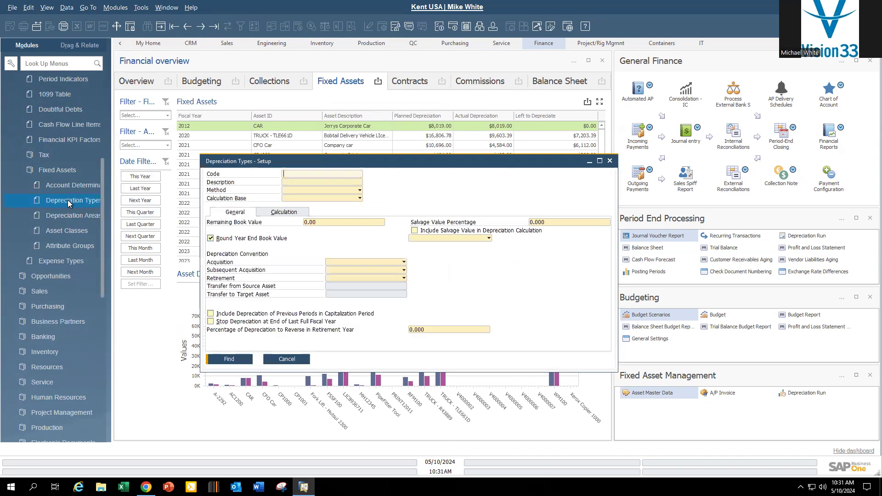
left_click(214, 26)
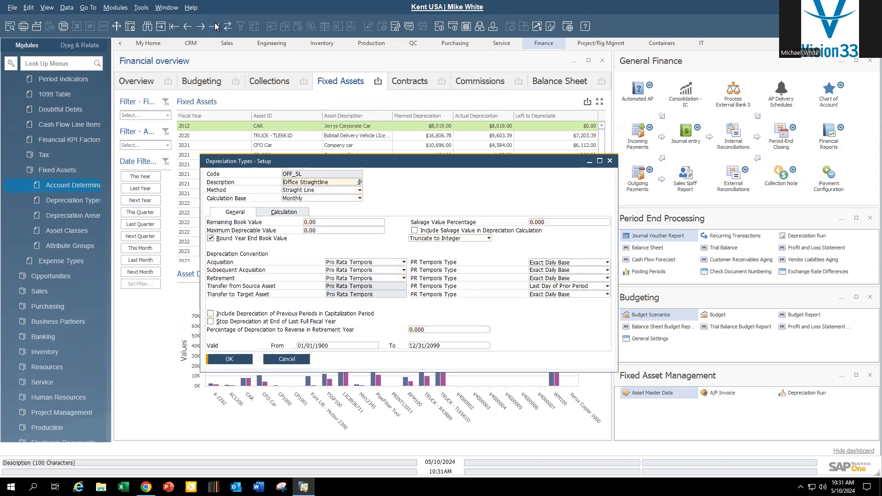
Try Manual Depreciation as the depreciation method of OFF_SL
left_click(360, 191)
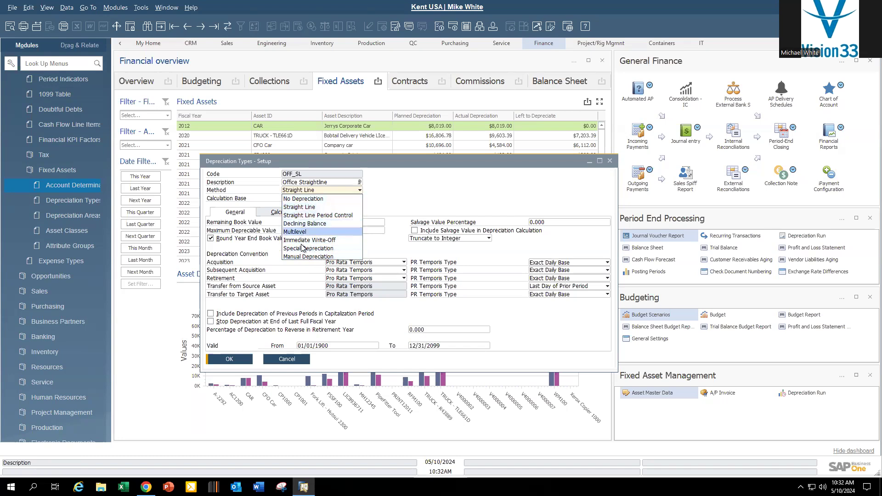
left_click(306, 256)
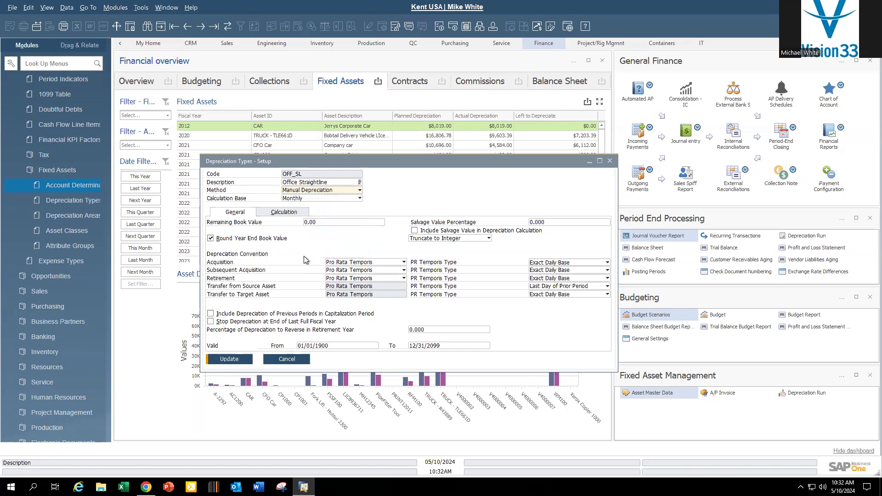
left_click(359, 190)
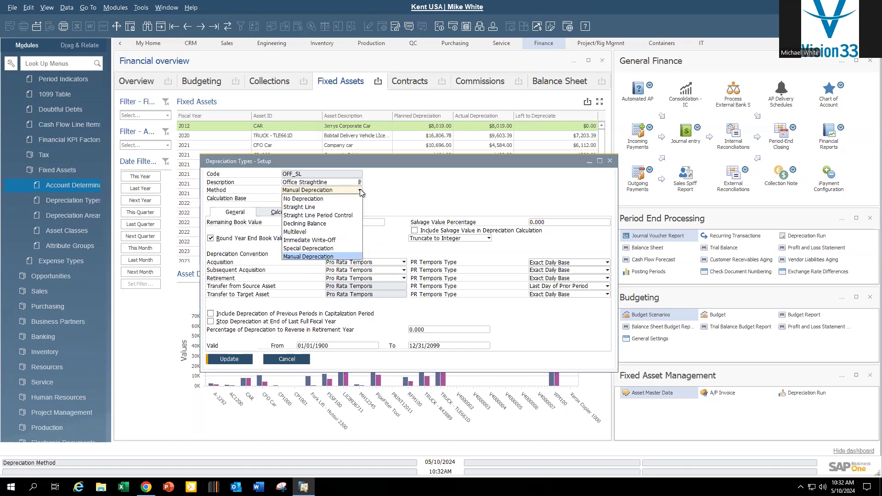
left_click(326, 256)
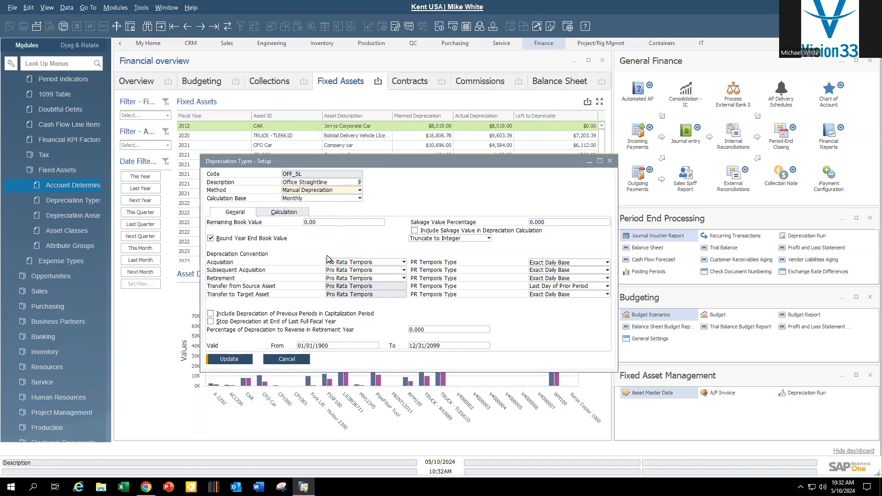
Check the calculation settings of OFF_SL and the options offered for its method and calculation base
left_click(288, 214)
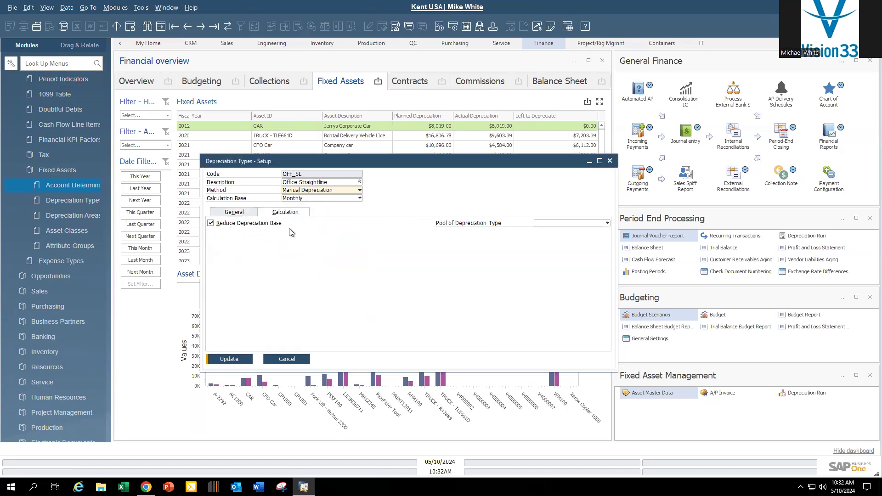
left_click(236, 214)
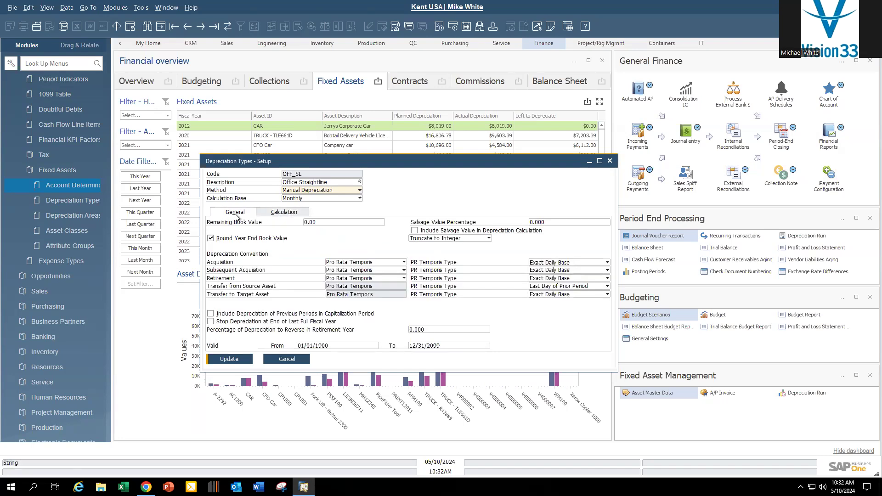
left_click(360, 191)
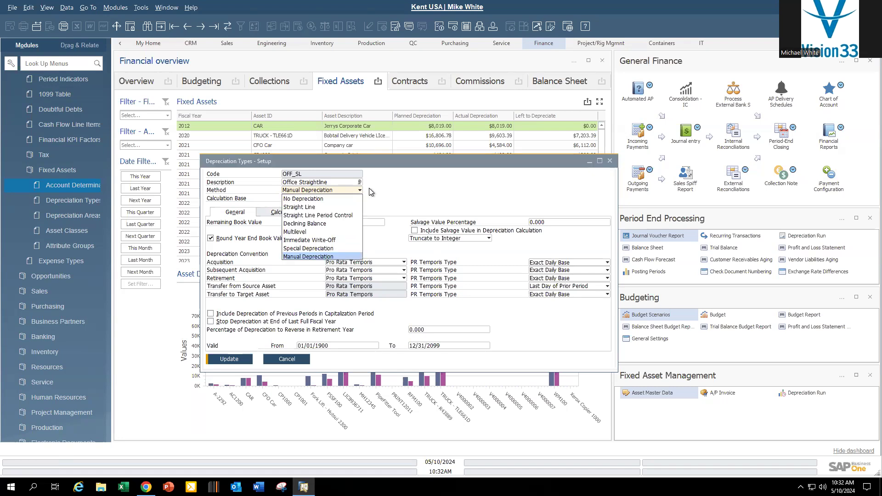
left_click(369, 188)
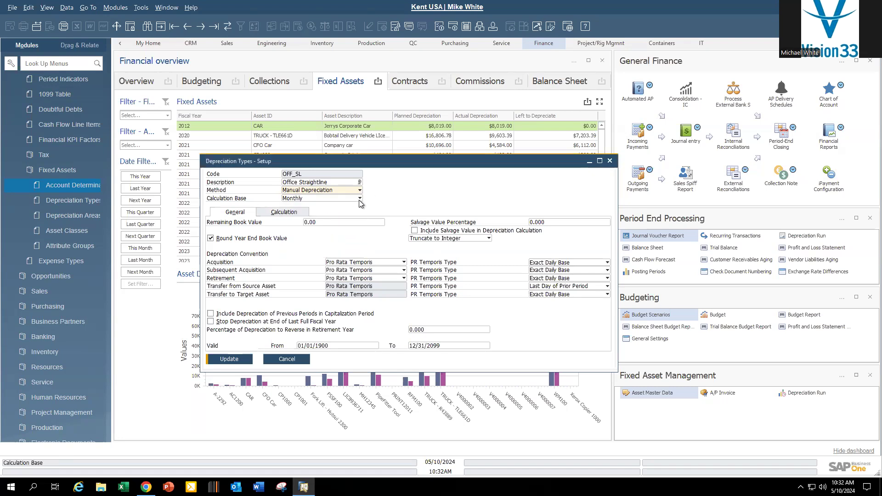
left_click(360, 198)
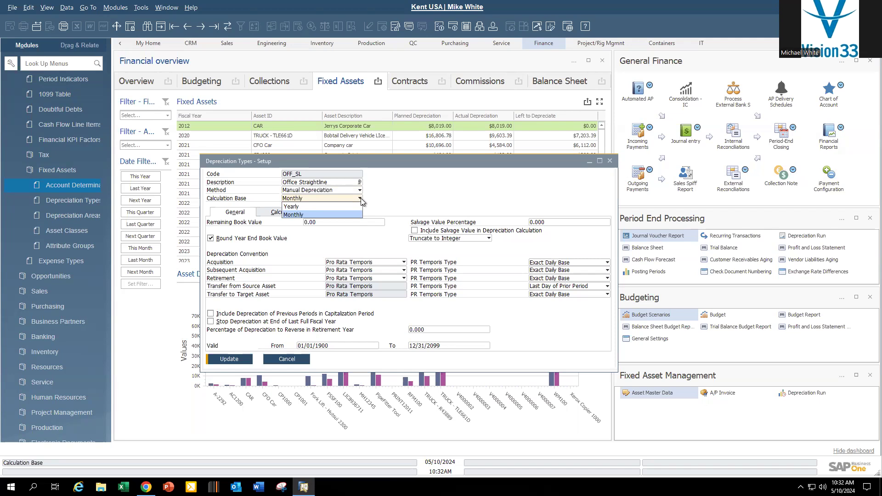
left_click(395, 189)
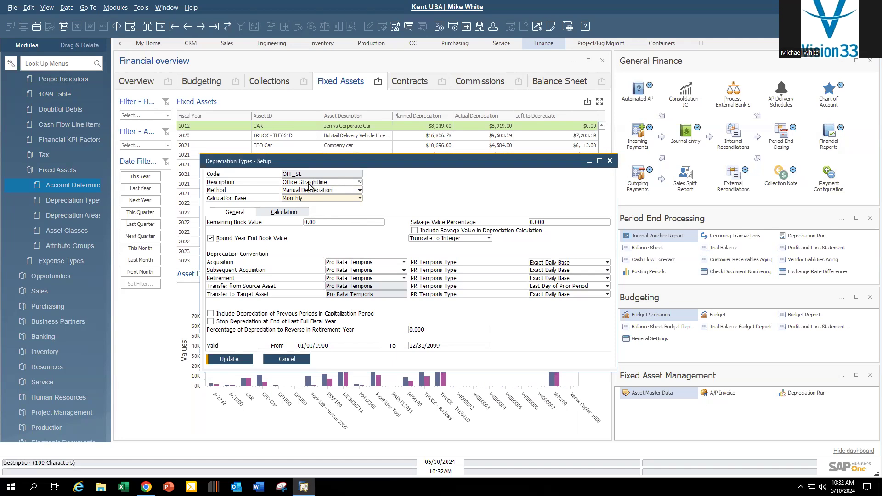
Check the Pool of Depreciation Type options for OFF_SL, return to its general settings, and close the record without saving
left_click(286, 215)
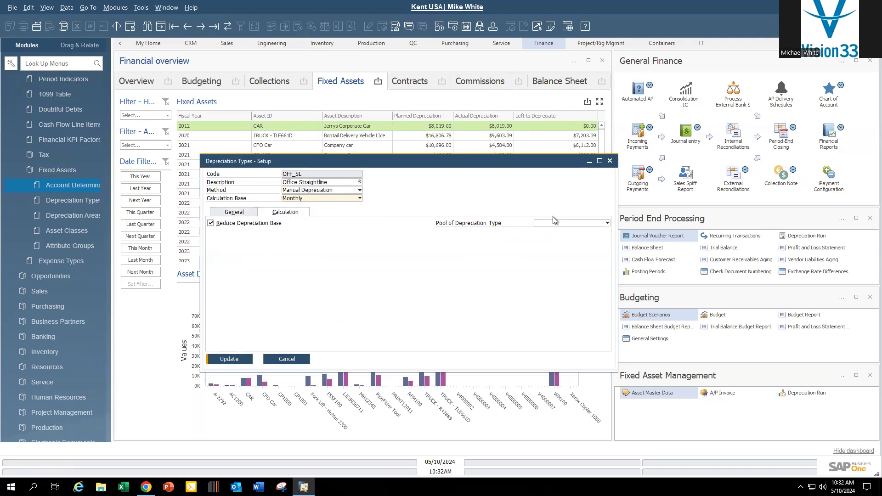
left_click(590, 224)
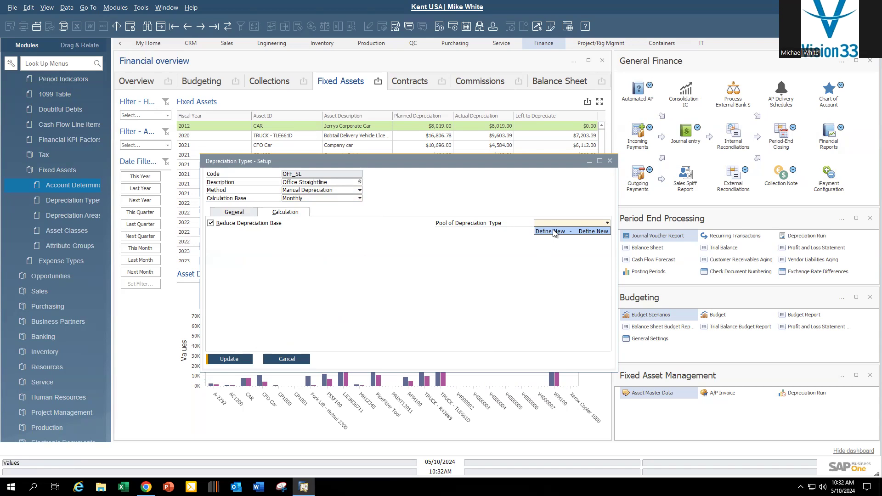
left_click(468, 243)
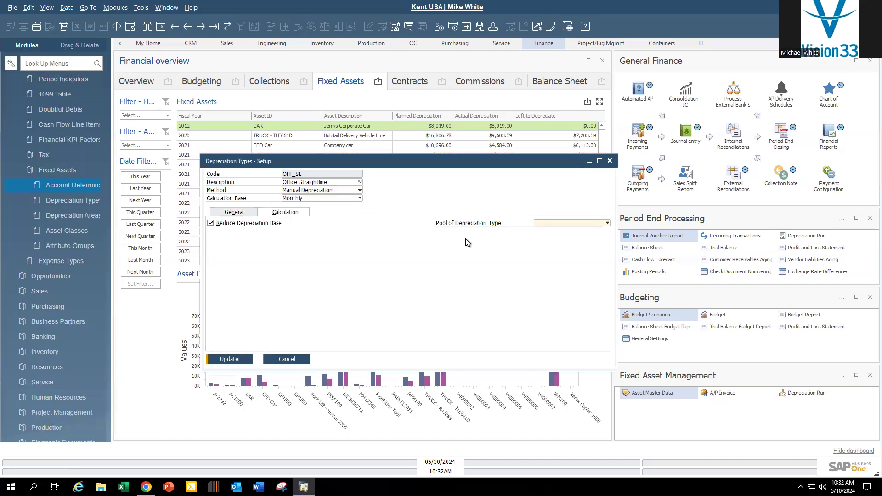
left_click(235, 213)
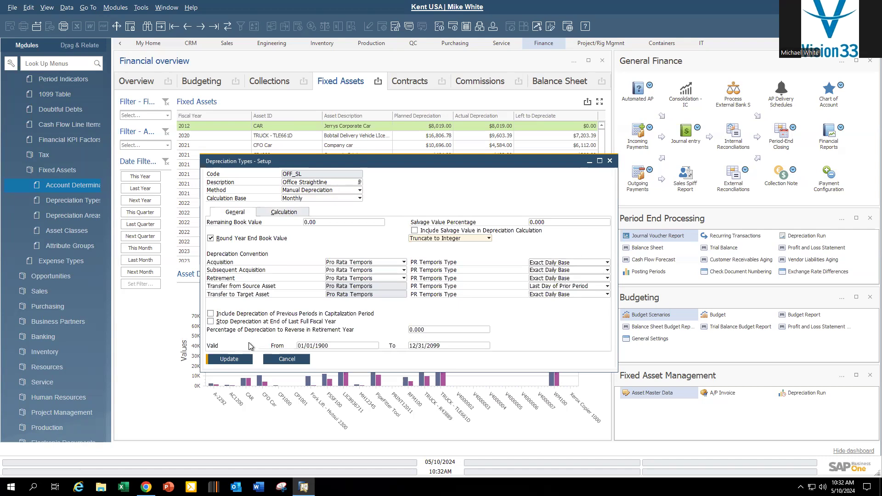
left_click(287, 359)
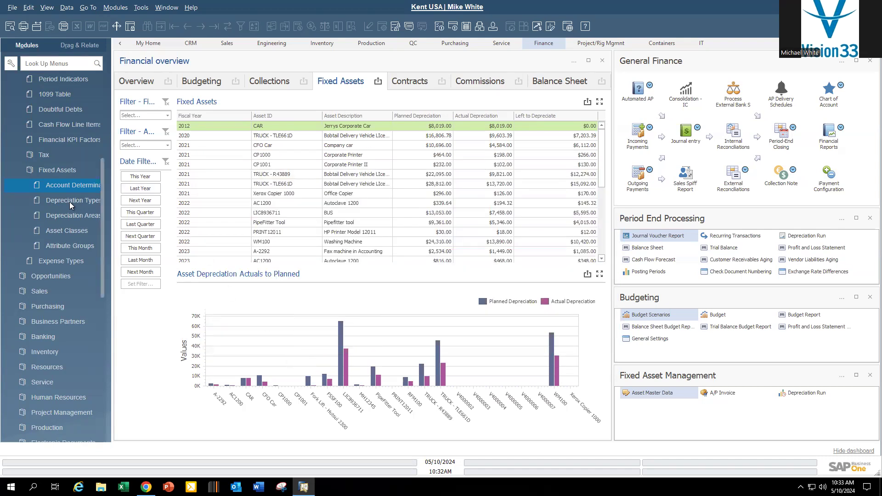
Open the Depreciation Areas setup and review the Office Supplies, Internal and GAAP areas, then close it
left_click(68, 216)
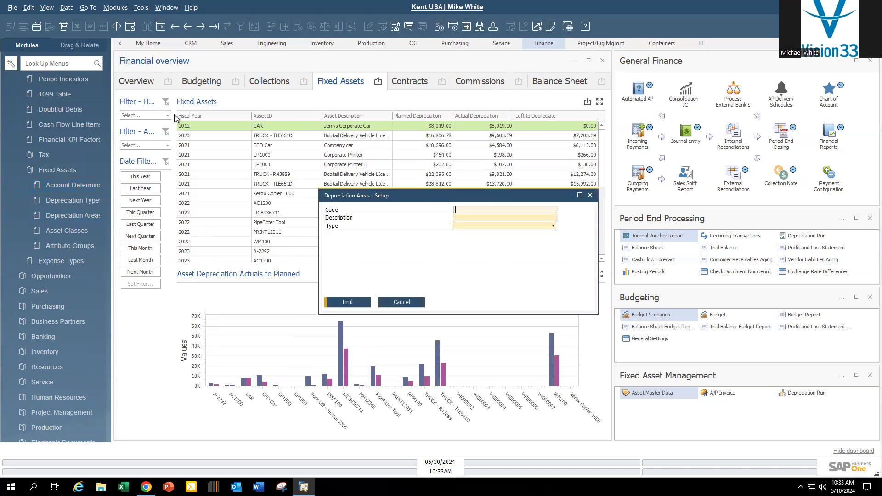
left_click(214, 26)
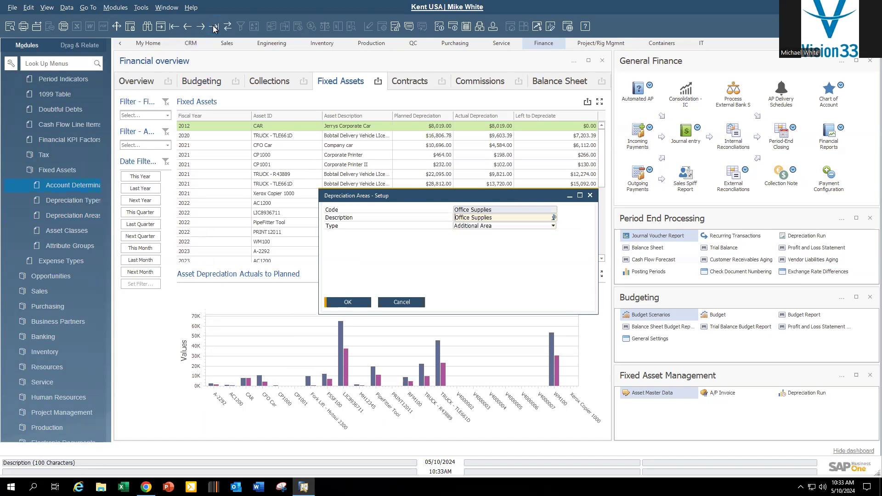
left_click(185, 26)
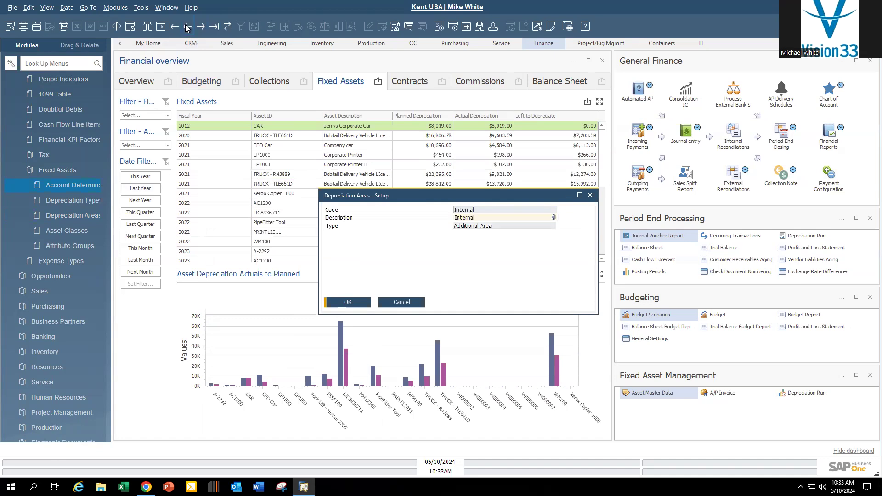
left_click(187, 26)
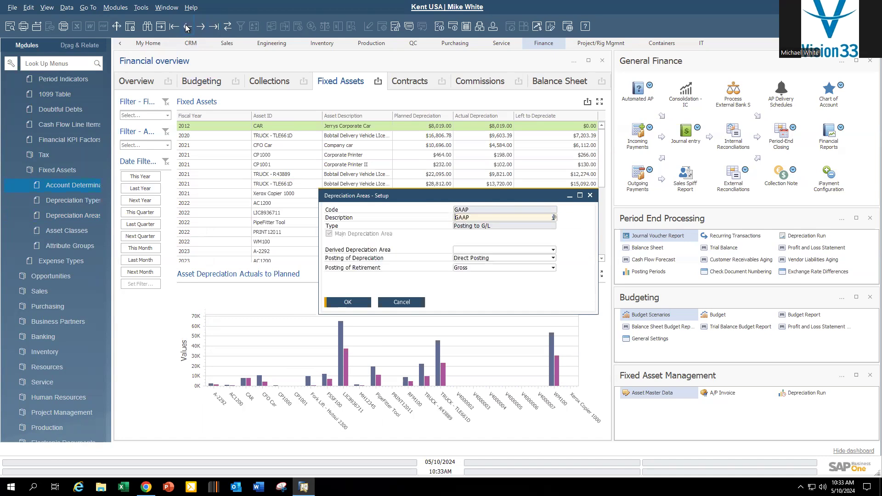
left_click(187, 26)
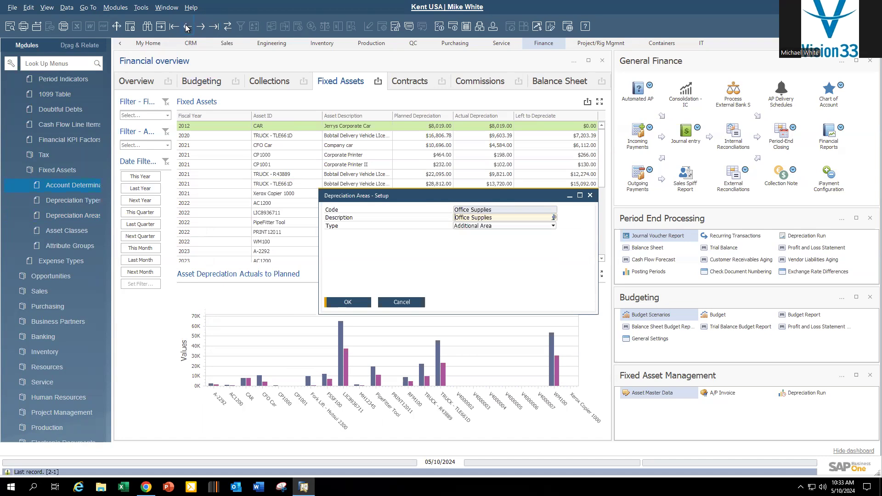
left_click(187, 27)
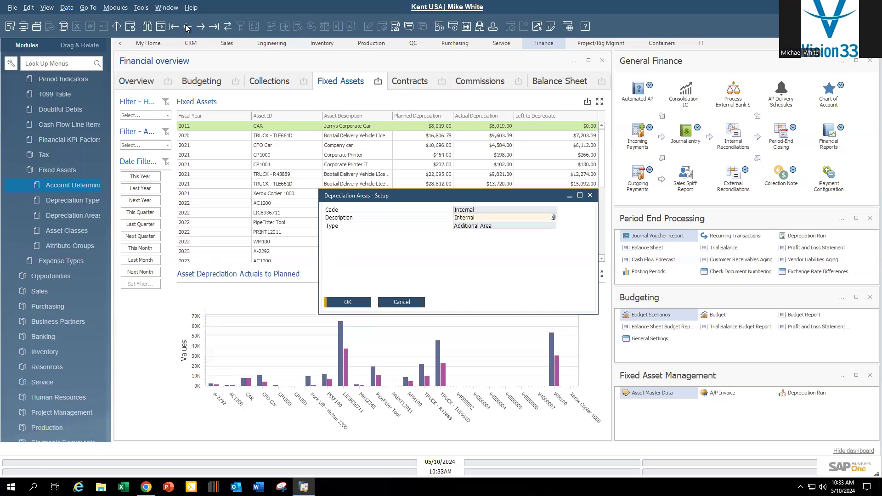
left_click(187, 27)
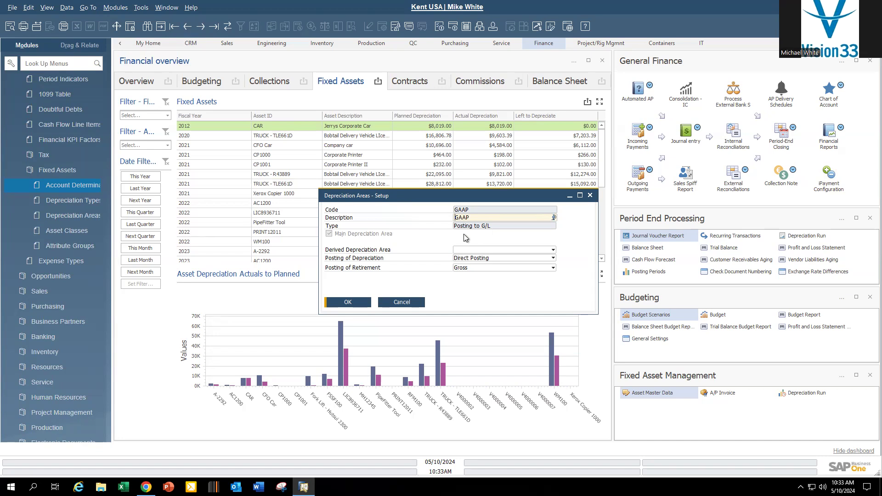
left_click(359, 304)
Open the Asset Classes setup at the first record, Motor Vehicles, review its GAAP and Internal depreciation areas, and close it
left_click(73, 231)
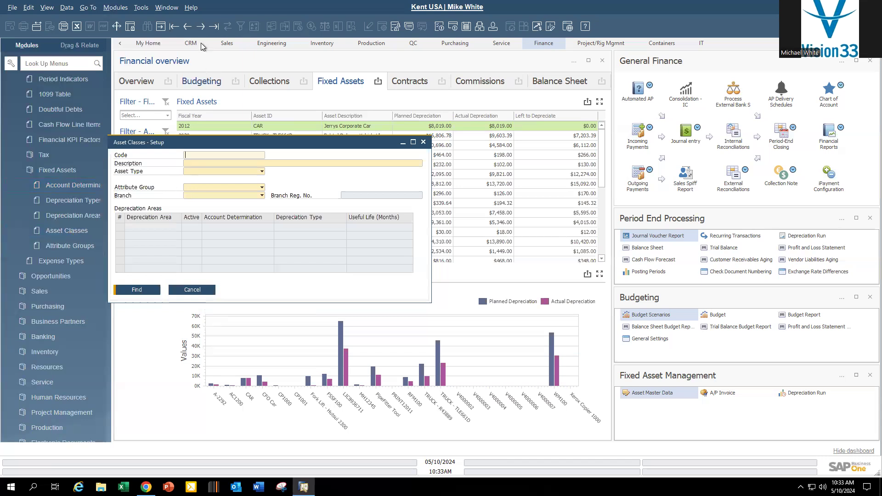
left_click(174, 26)
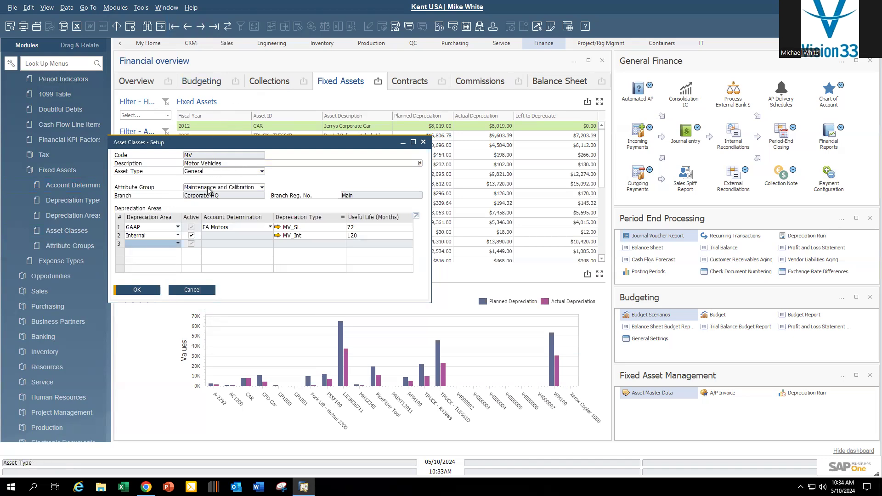
left_click(121, 227)
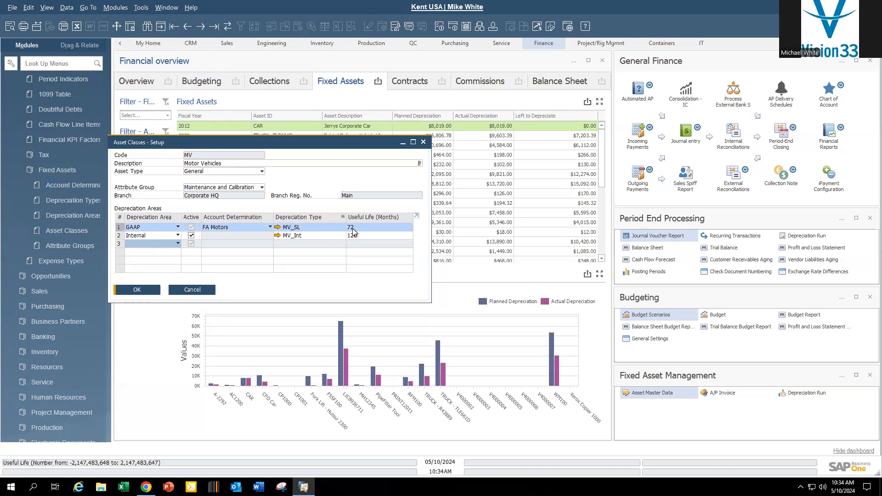
left_click(121, 235)
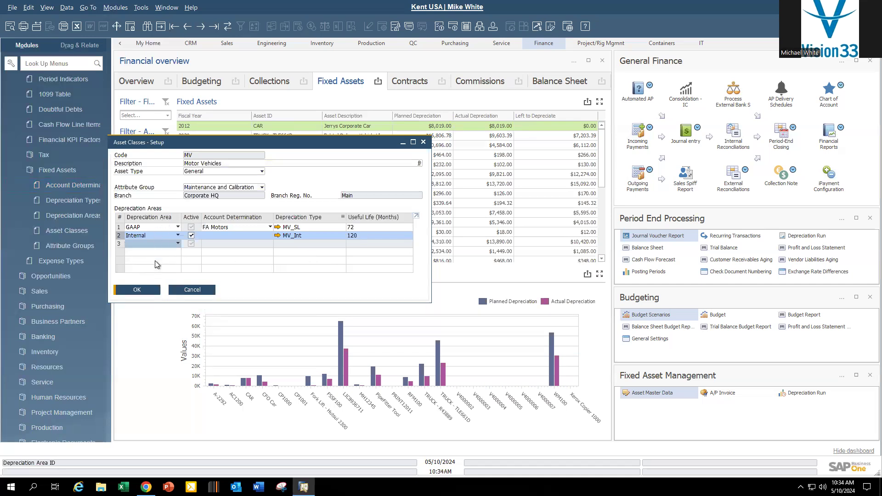
left_click(144, 293)
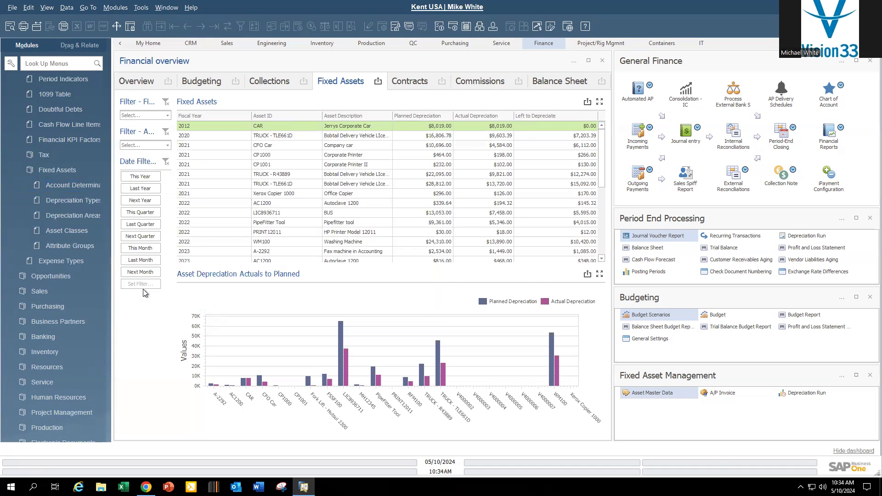
Open the Attribute Groups setup, look through the full attribute list and its field types, and cancel out of it
left_click(79, 248)
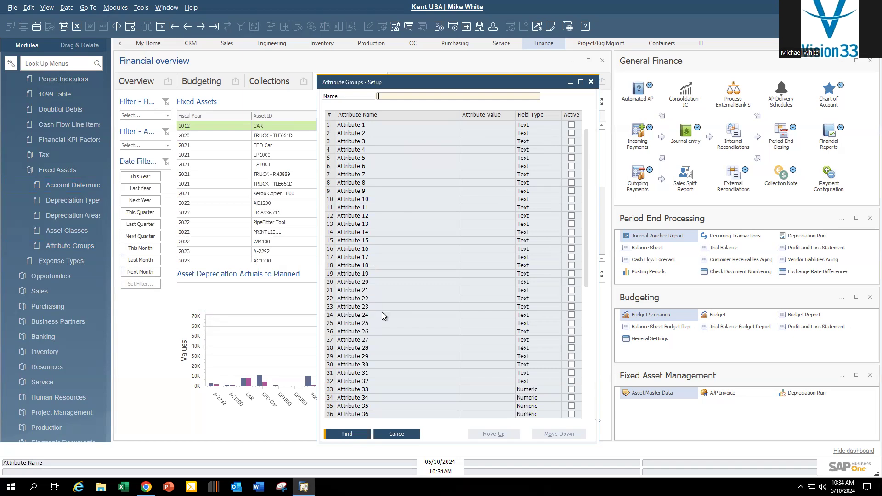
left_click(586, 323)
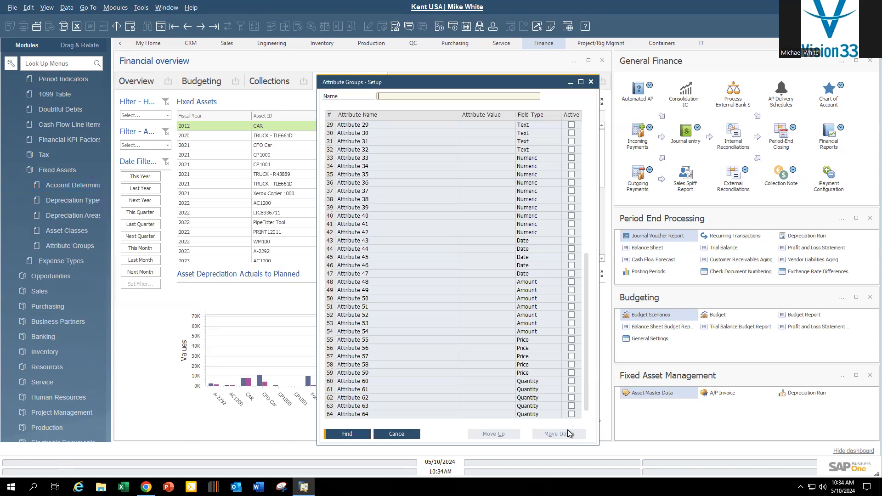
left_click(406, 433)
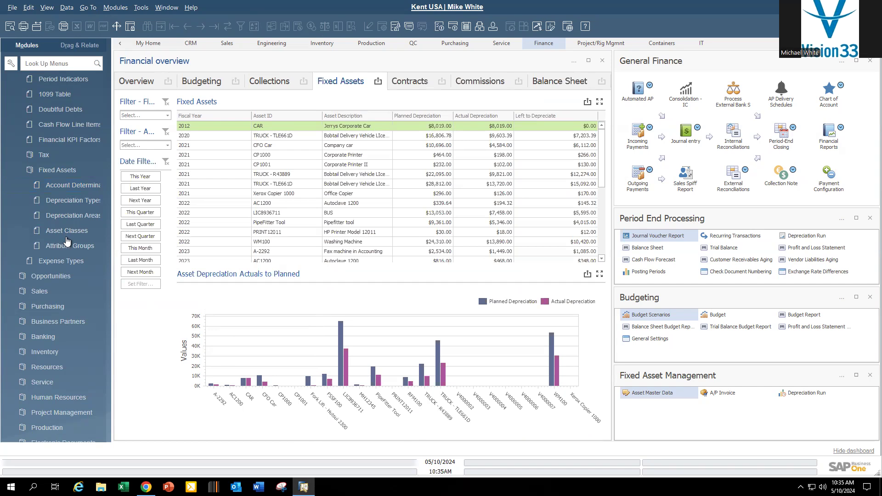
Find the Autoclave X2301 asset in the Financials module's Asset Master Data and display its fixed asset overview
left_click(60, 170)
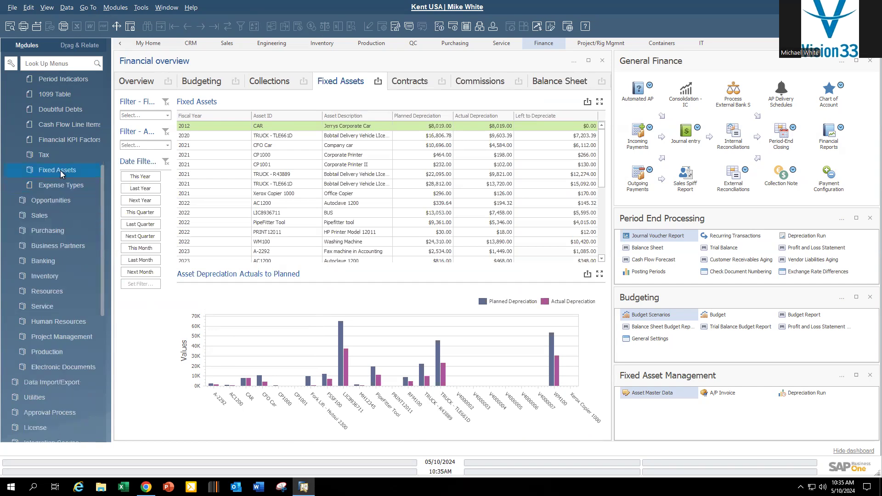
scroll(60, 170, "up", 5)
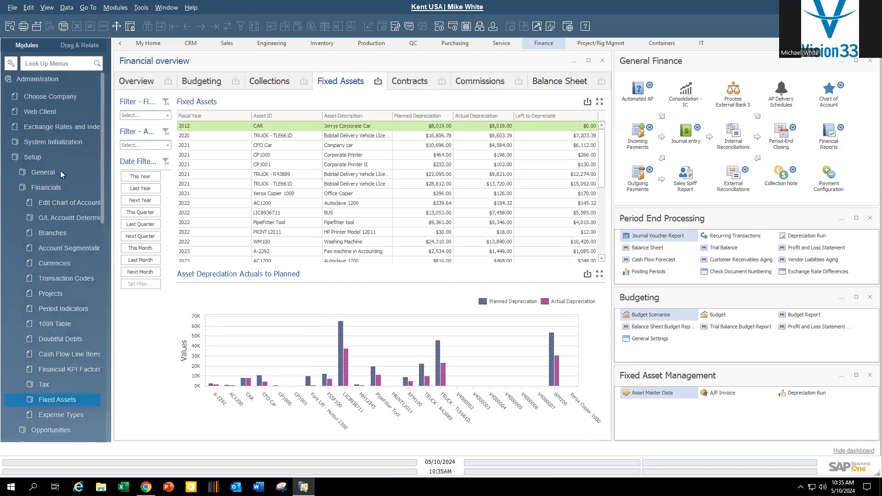
left_click(31, 156)
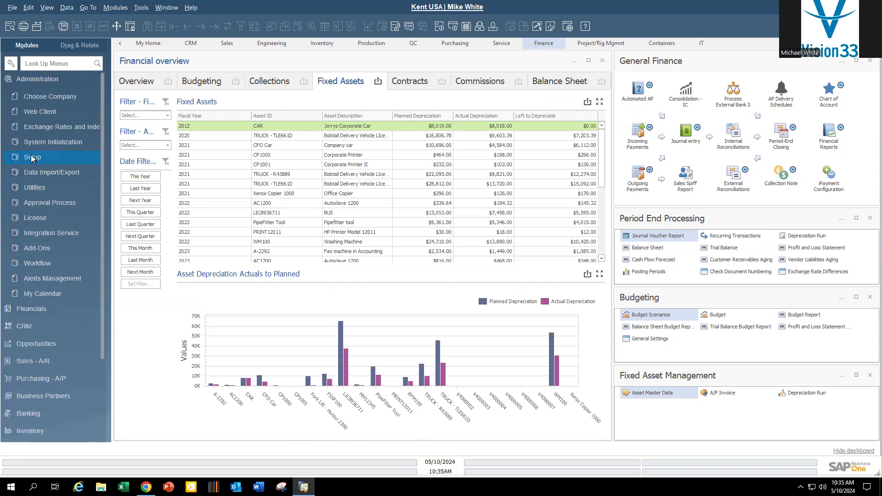
left_click(38, 82)
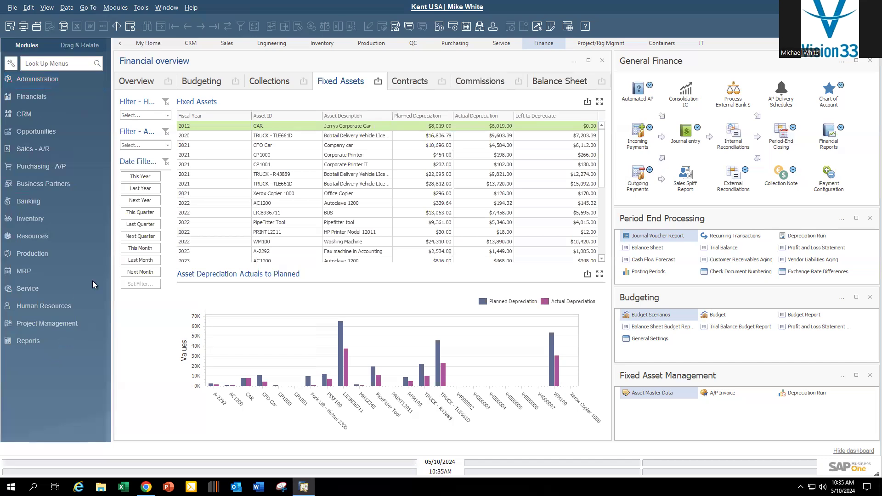
left_click(49, 99)
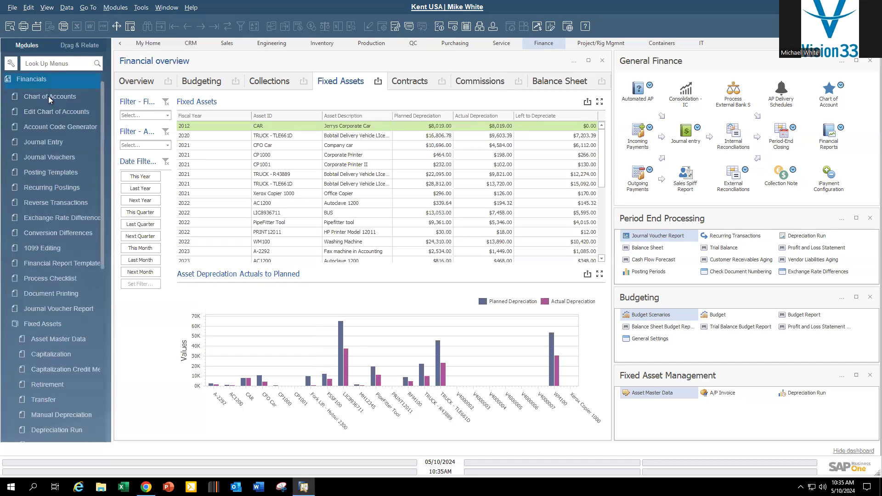
left_click(65, 338)
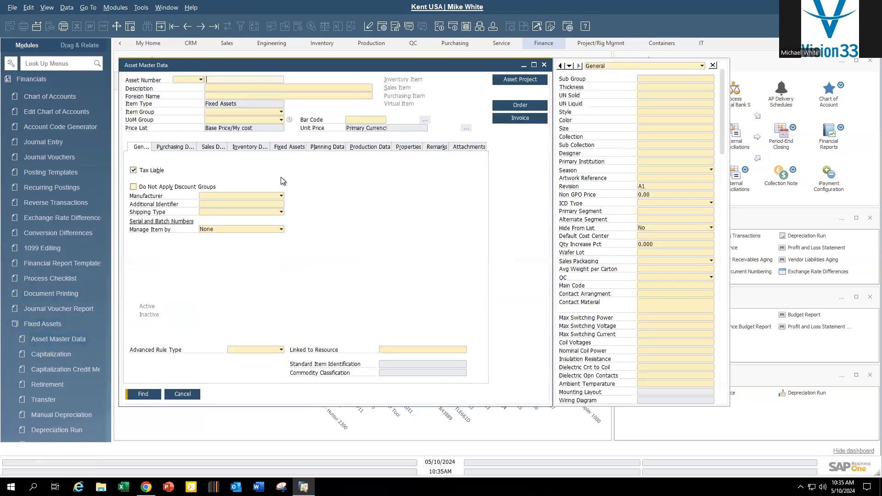
type("autoclave")
left_click(143, 394)
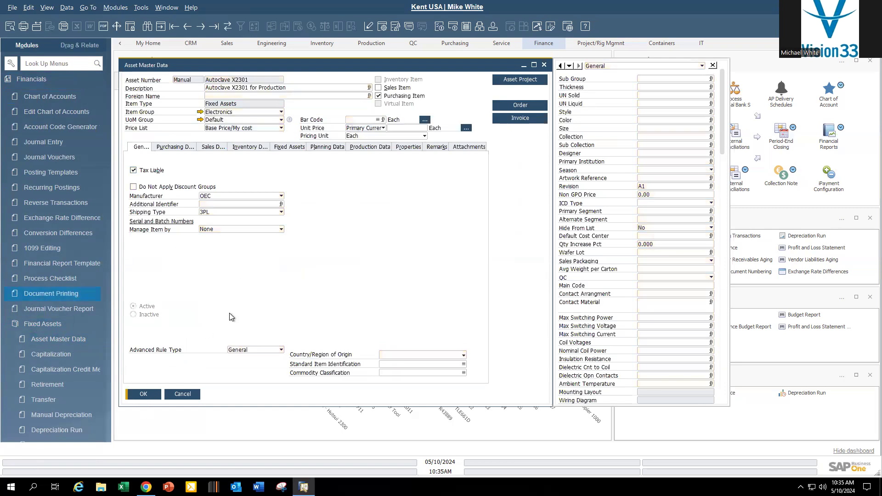
left_click(286, 147)
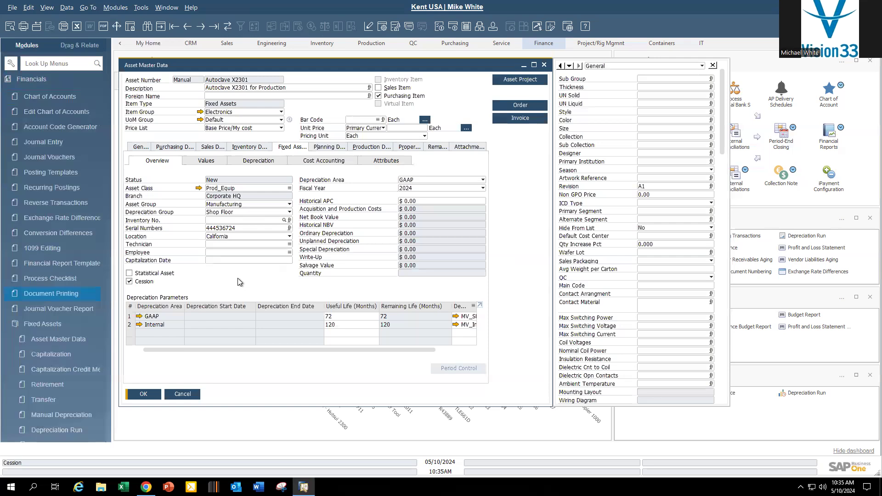
Open the last goods receipt PO, for Autoclave X2301, in Purchasing and copy it to an A/P invoice
left_click(29, 81)
left_click(37, 165)
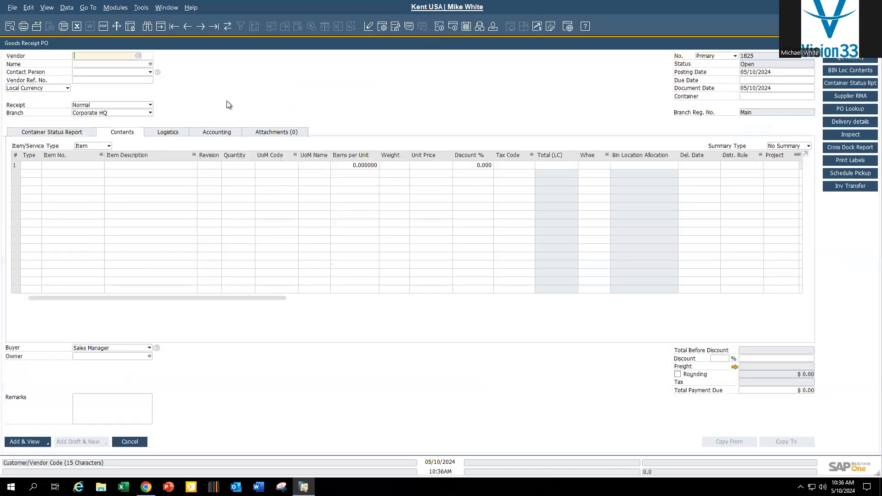
left_click(213, 24)
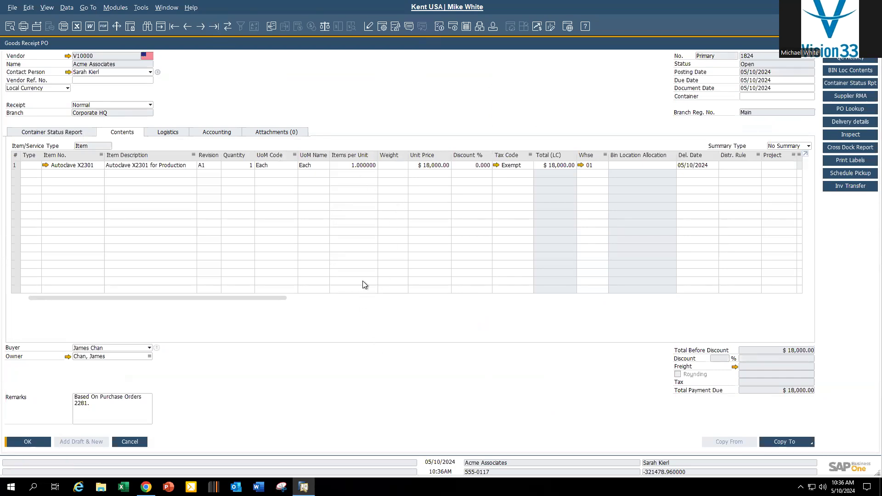
left_click(812, 444)
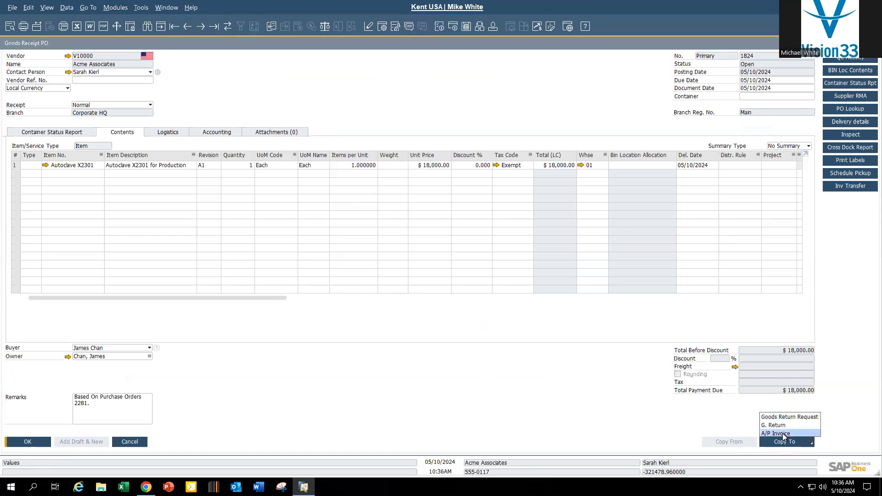
left_click(784, 434)
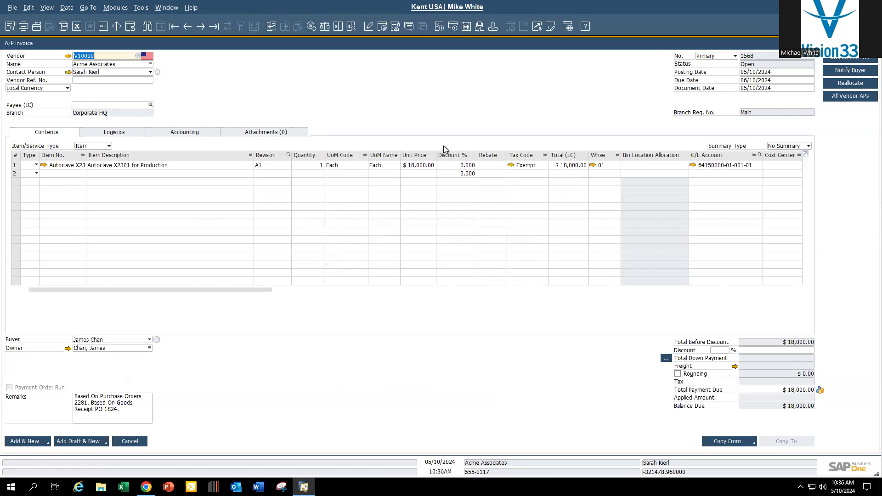
Set the Autoclave X2301 unit price to $19,500.00, add the A/P invoice with confirmation, and close the purchasing documents
left_click(425, 166)
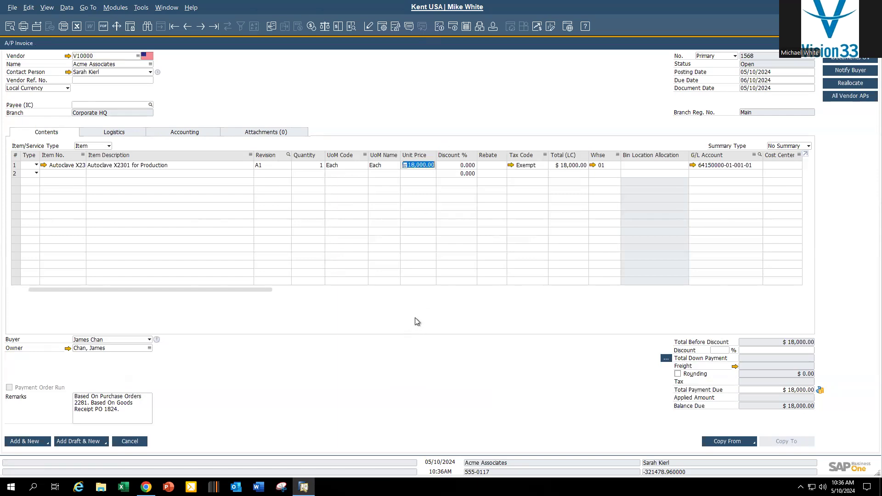
type("19500")
key("Tab")
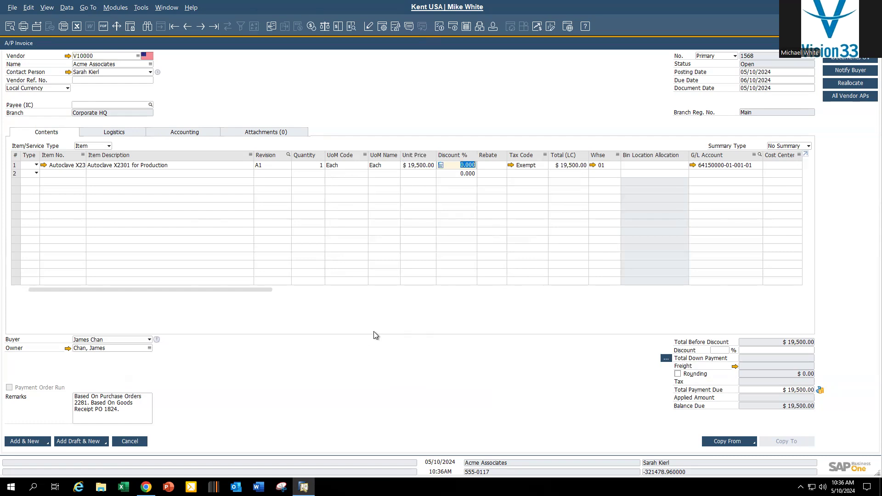
left_click(34, 441)
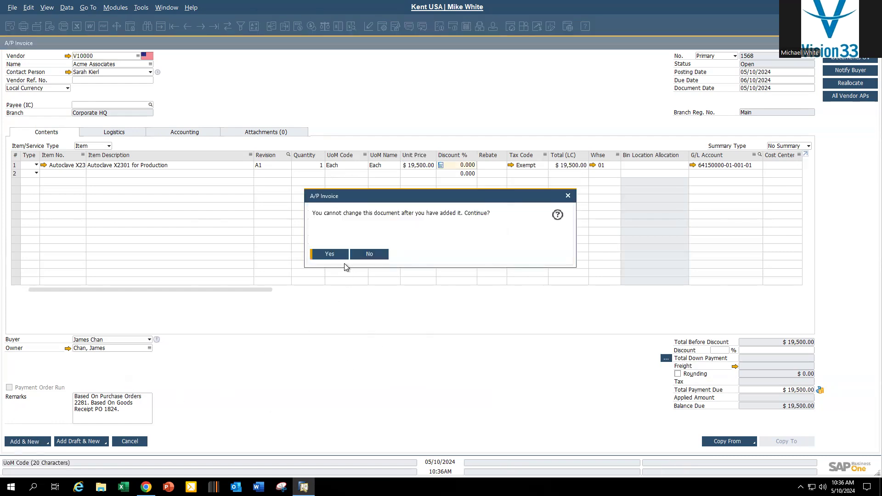
left_click(329, 254)
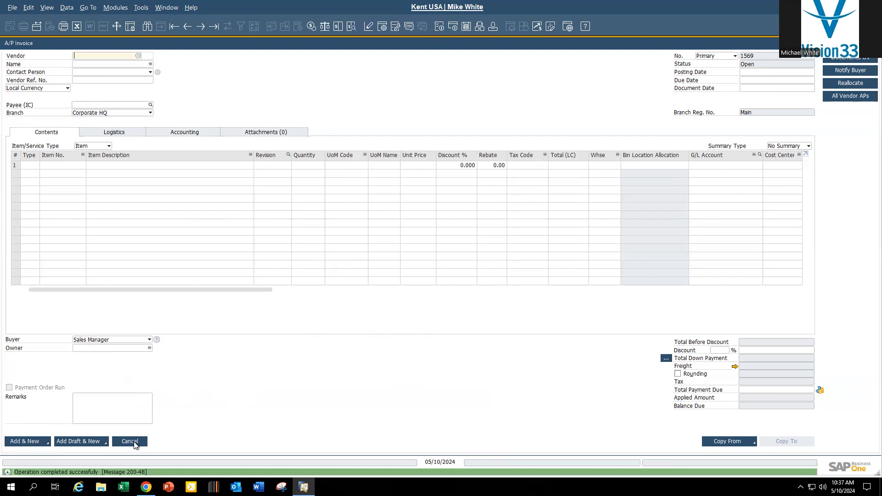
left_click(133, 442)
left_click(124, 442)
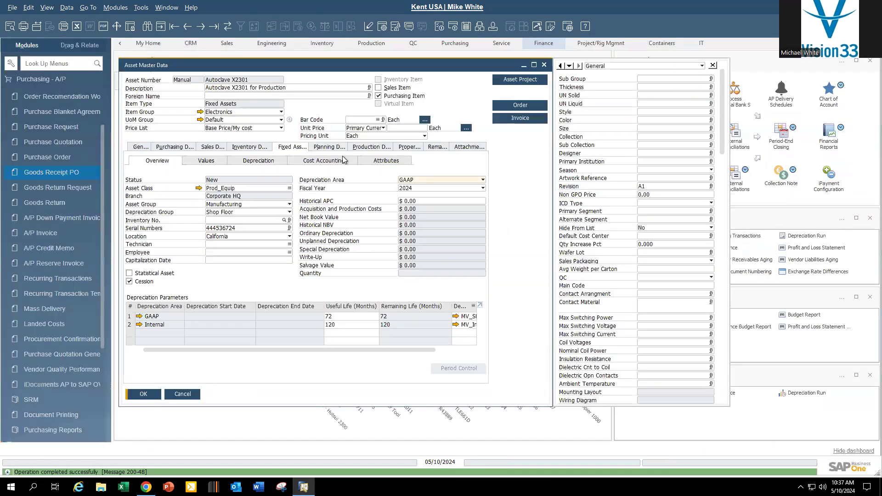
Refresh the Autoclave X2301 asset record, review its overview values and planned depreciation by period, and close it
left_click(228, 27)
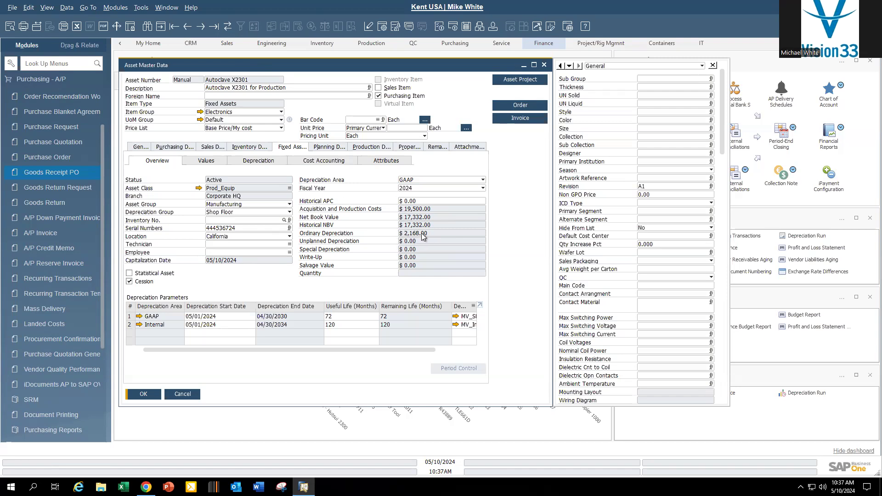
left_click(261, 162)
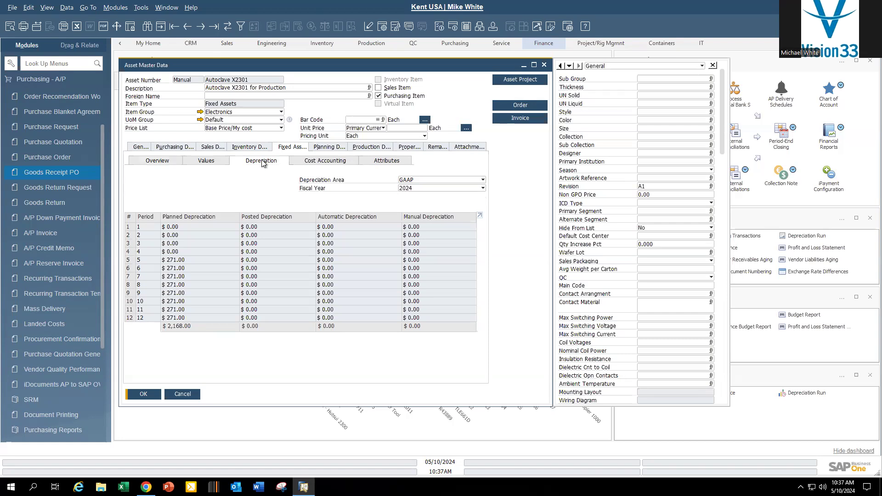
left_click(143, 394)
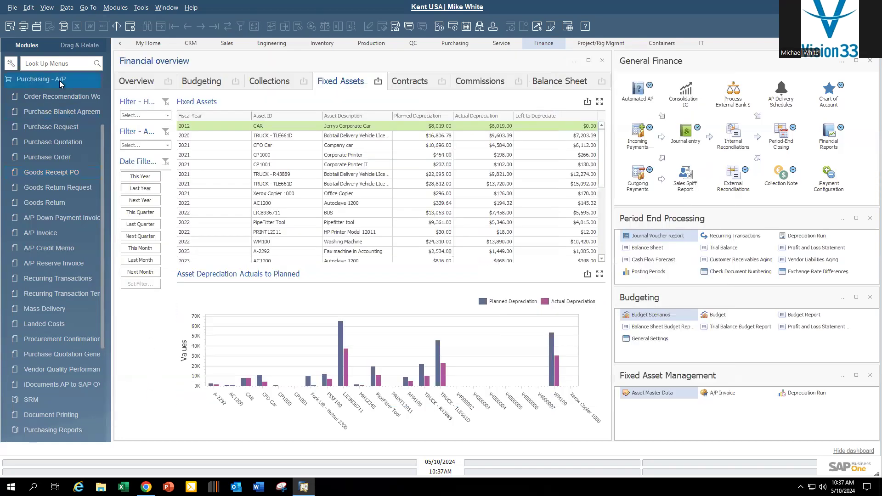
Open a Manual Depreciation document from the fixed asset functions in Financials, review its fields, and cancel it
left_click(60, 80)
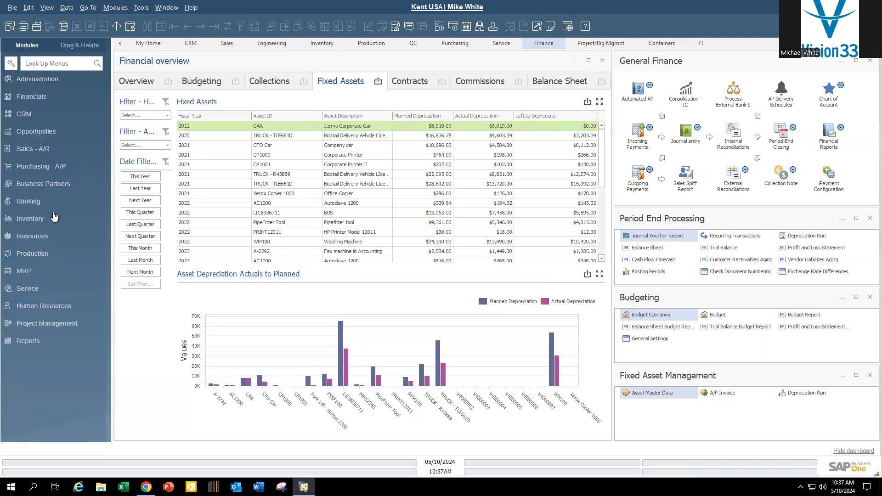
left_click(29, 99)
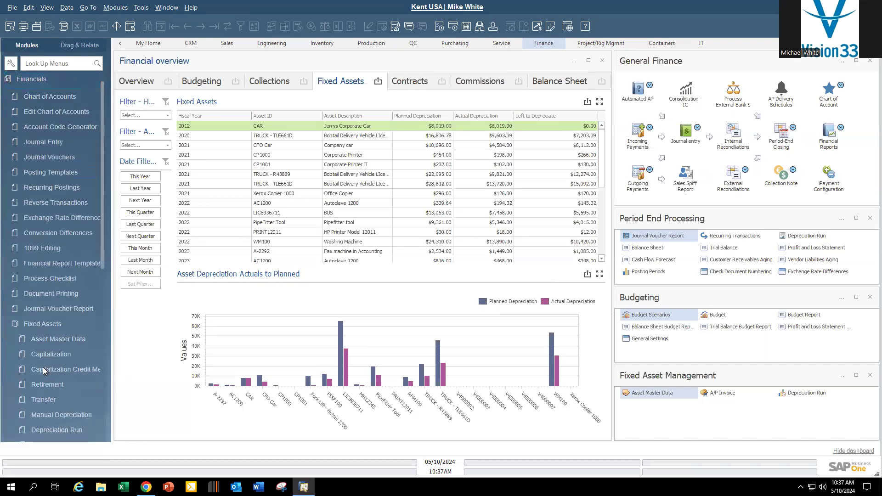
scroll(54, 329, "down", 3)
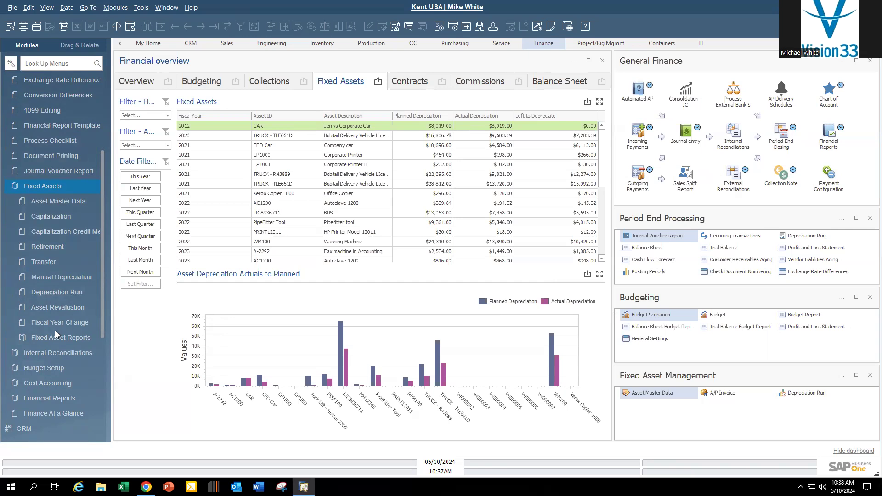
left_click(56, 337)
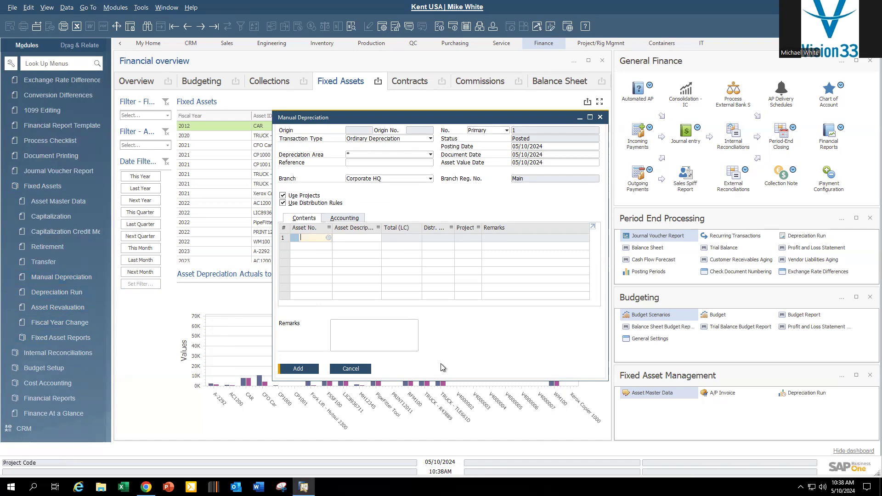
left_click(351, 368)
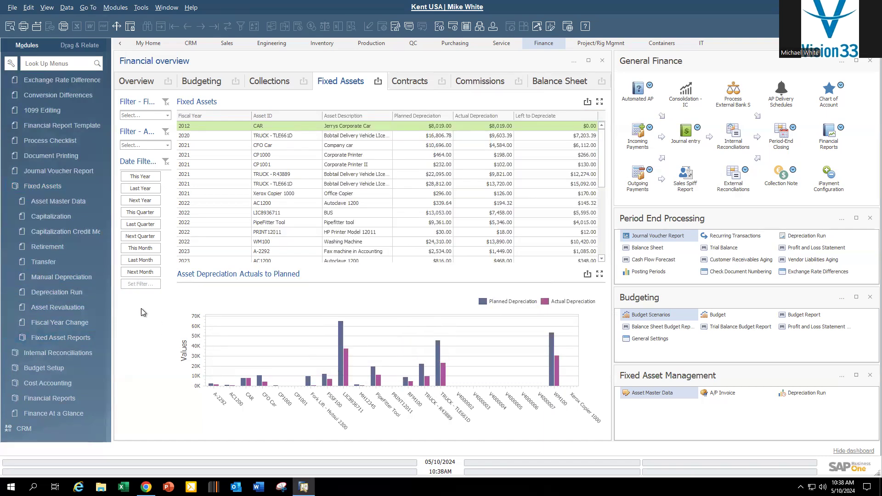
Preview and execute the depreciation run for the GAAP area up to 05/31/2024, confirm it, and close the results
left_click(61, 292)
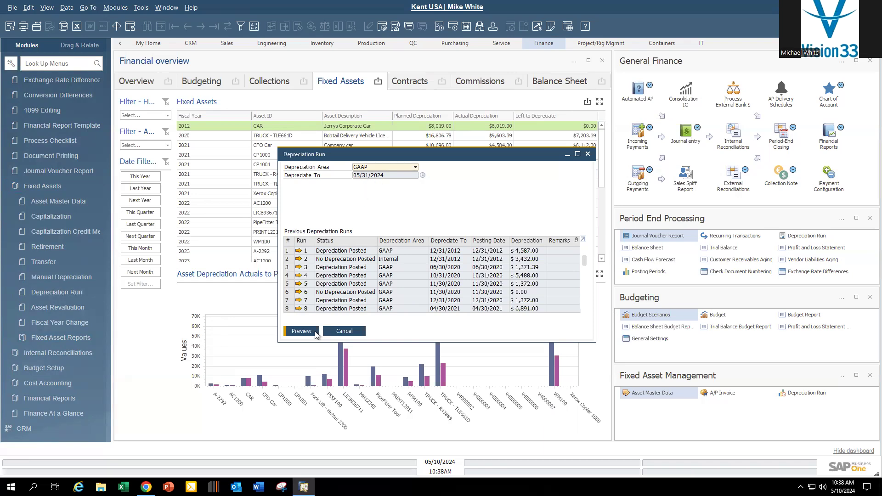
left_click(301, 331)
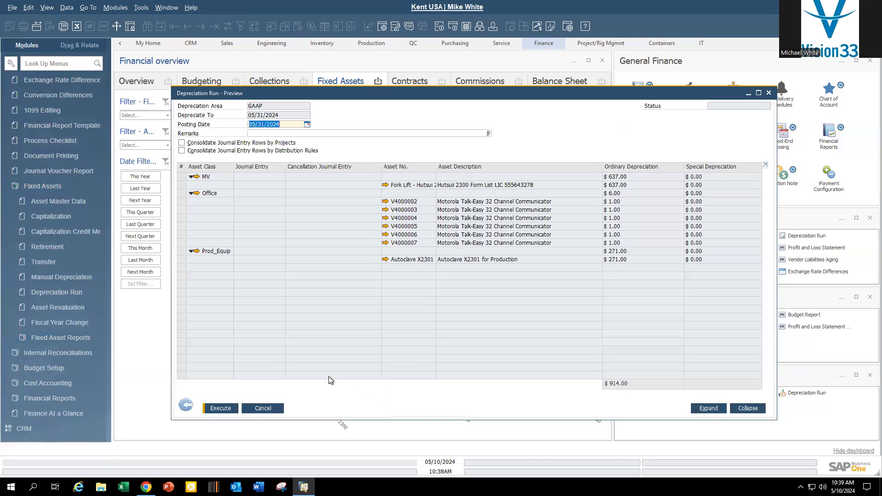
left_click(226, 408)
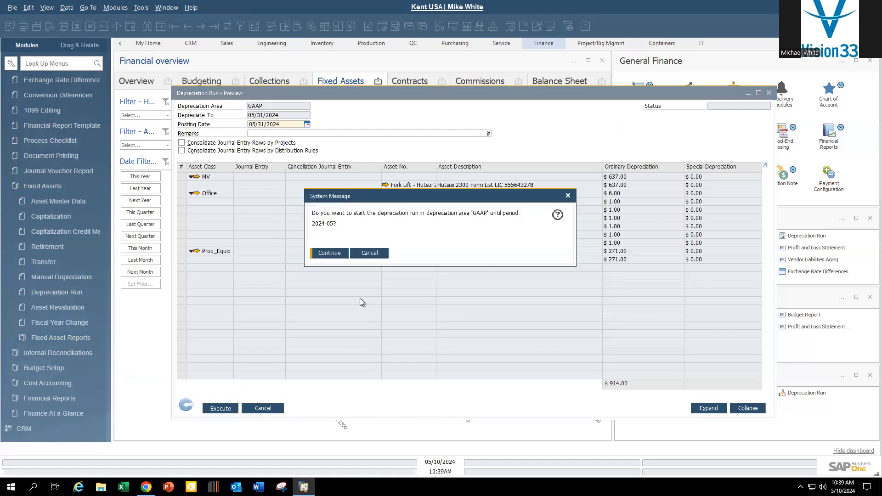
left_click(321, 254)
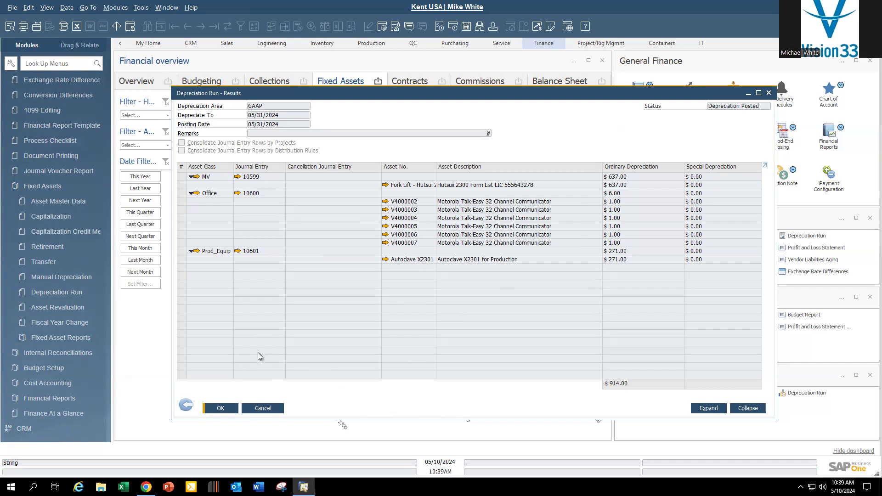
left_click(225, 409)
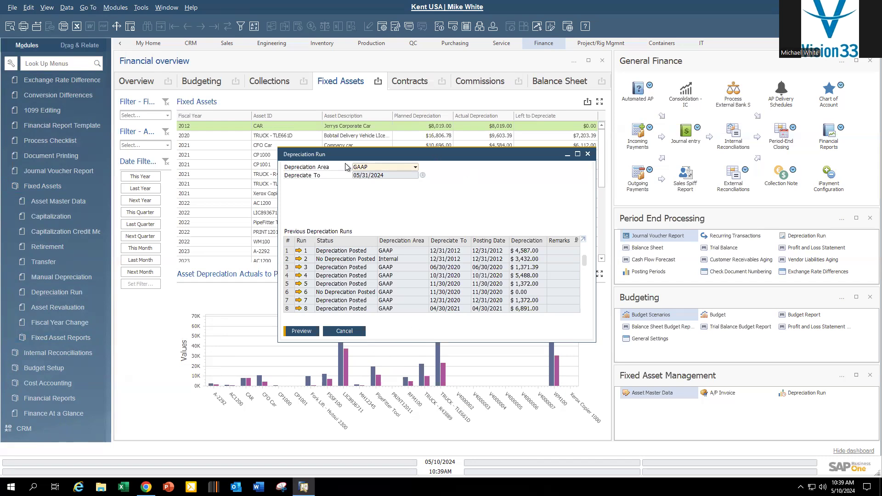
Preview the GAAP depreciation run up to 05/31/2024 again and return to the list of previous runs
left_click(302, 331)
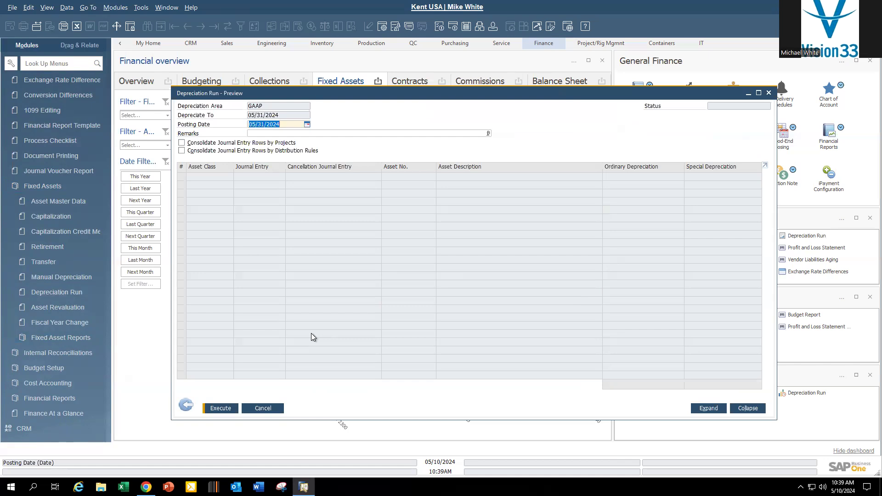
left_click(186, 404)
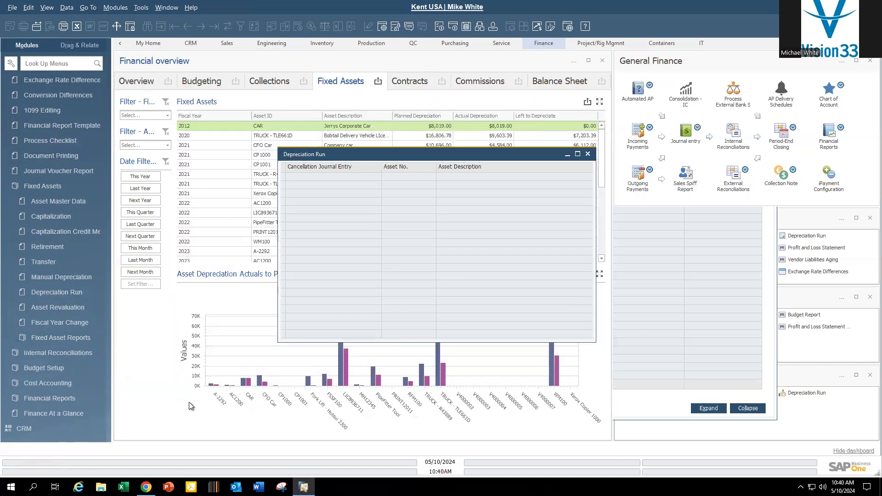
left_click(305, 329)
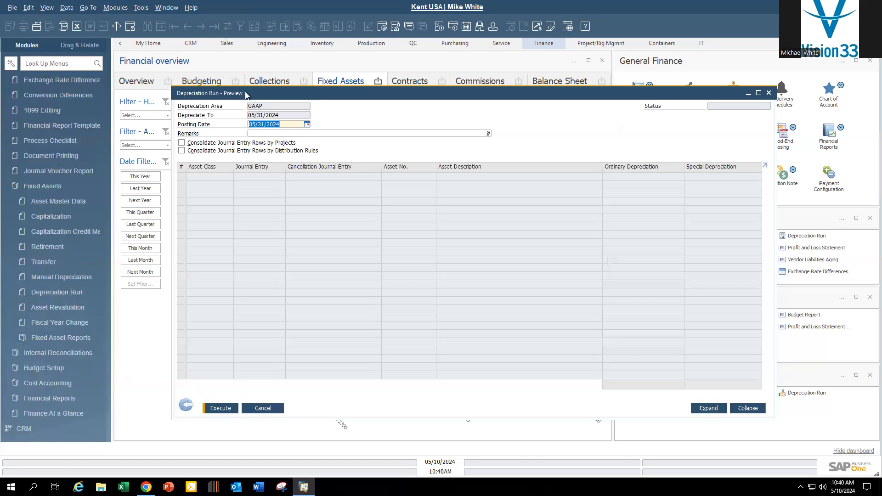
left_click(186, 404)
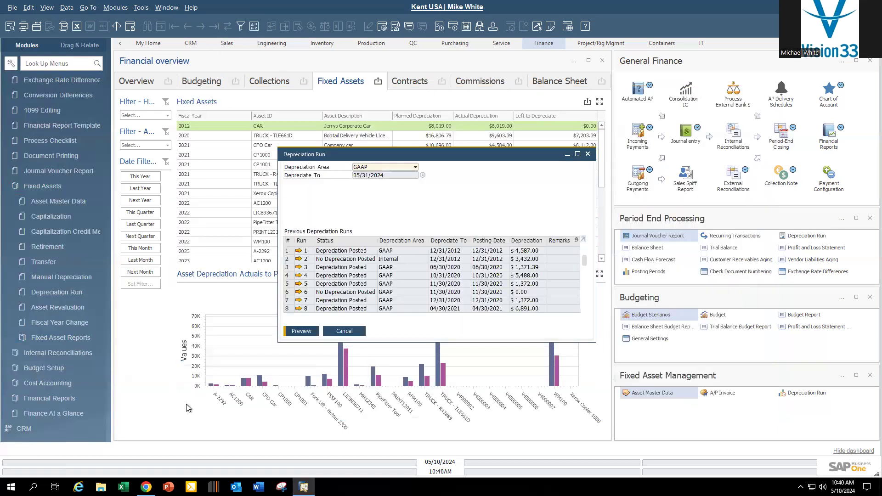
Open the results of the most recent depreciation run, number 34, from the previous depreciation runs
scroll(344, 287, "down", 2)
scroll(345, 302, "down", 5)
scroll(583, 294, "down", 2)
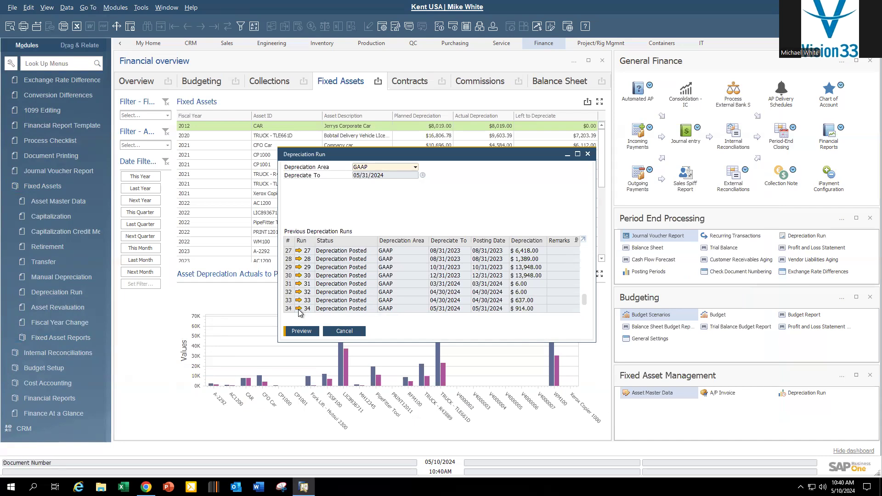
left_click(298, 309)
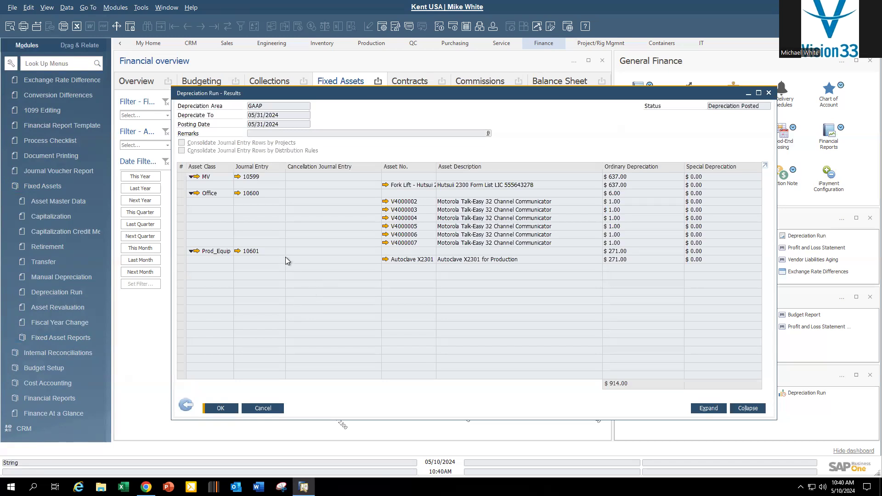
Review the journal entries from the last one back to the Autoclave A/P invoice entry, and close the journal and depreciation run windows
left_click(44, 183)
scroll(44, 181, "up", 5)
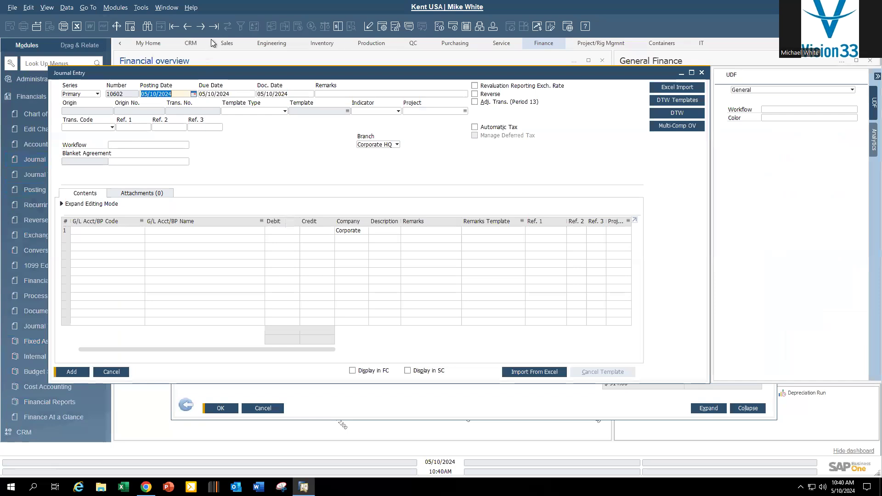
left_click(214, 26)
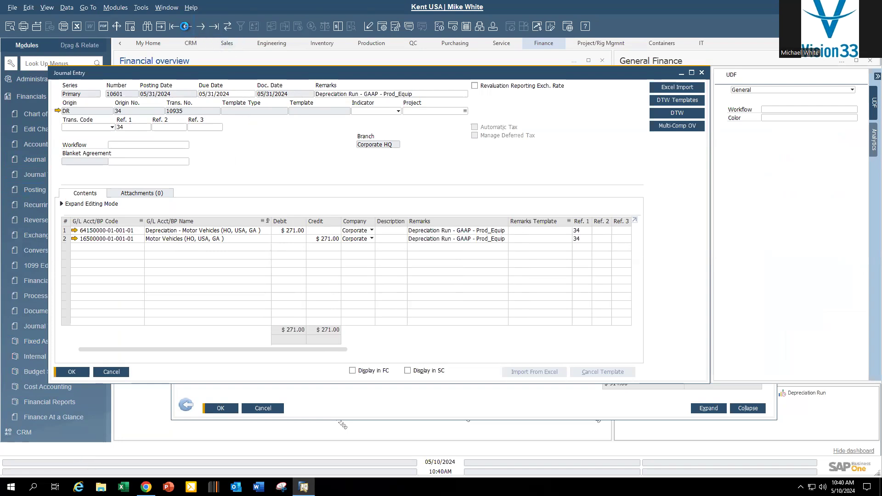
left_click(186, 27)
left_click(186, 27)
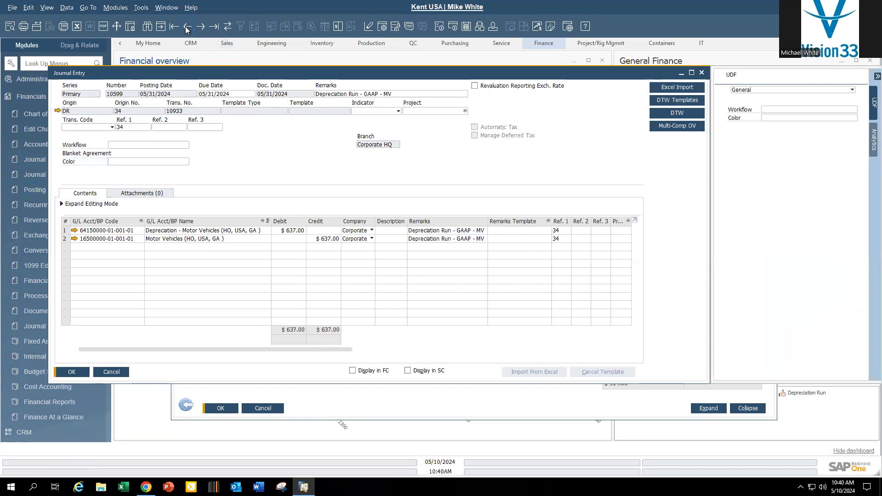
left_click(186, 27)
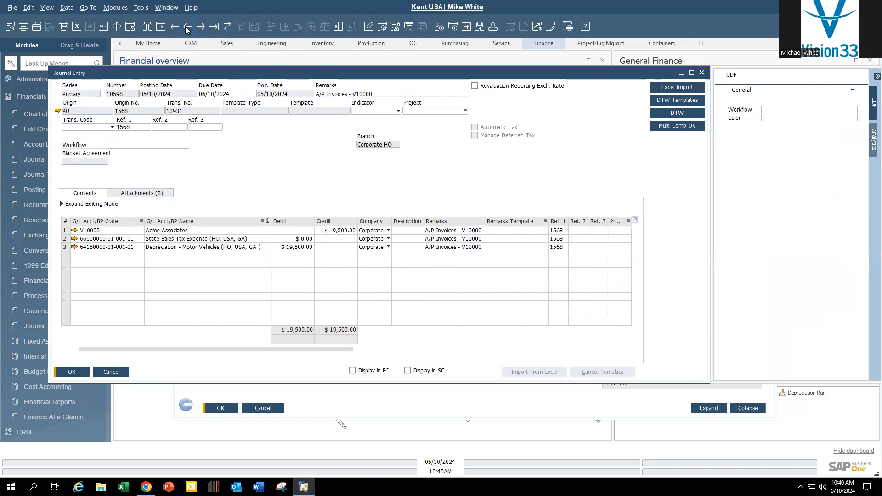
left_click(111, 372)
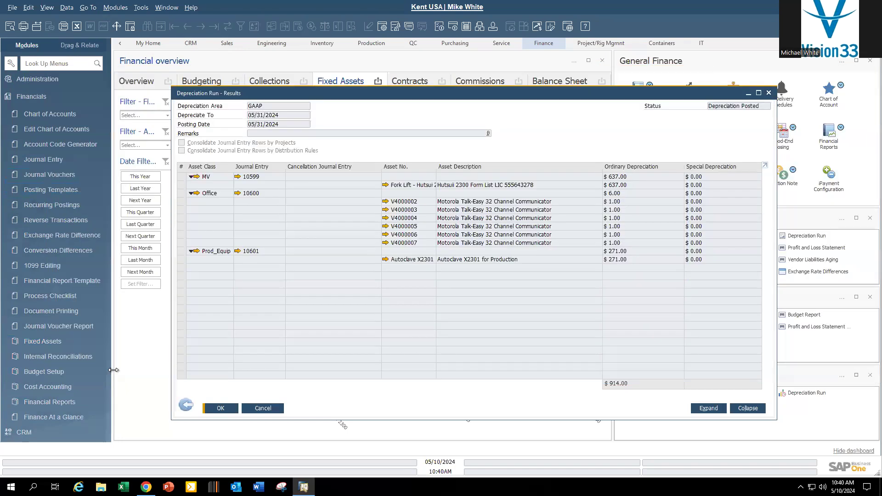
left_click(186, 406)
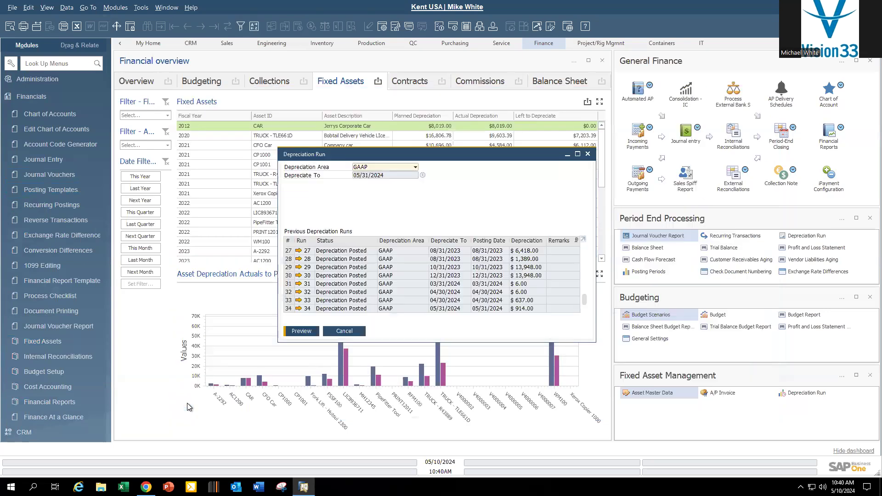
left_click(350, 334)
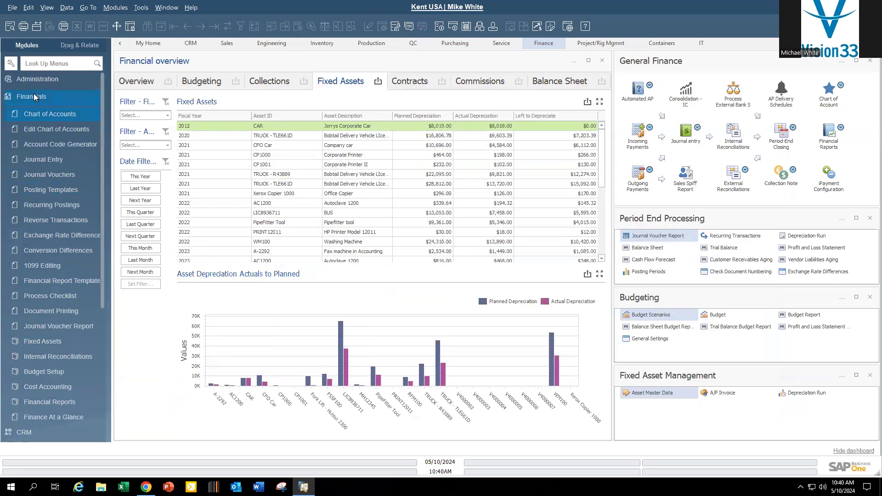
Find Autoclave X2301 in Asset Master Data, review its fixed asset overview and posted depreciation by period, and close the record
left_click(46, 341)
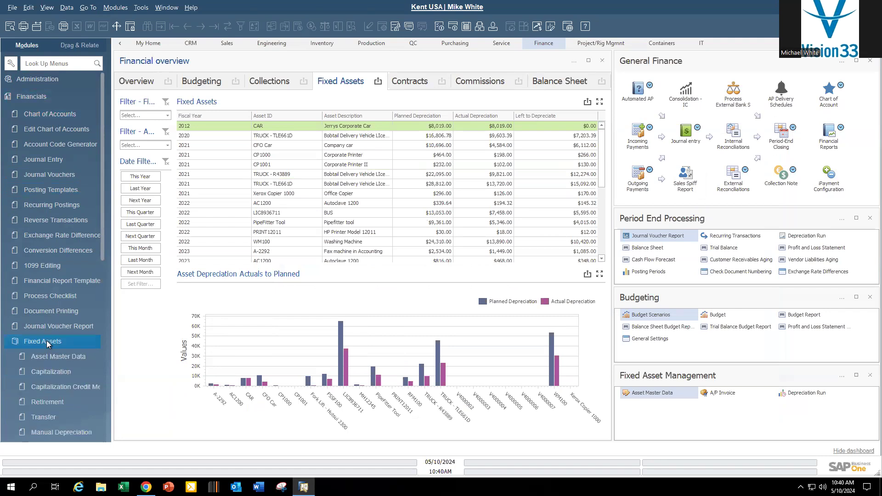
scroll(46, 340, "down", 1)
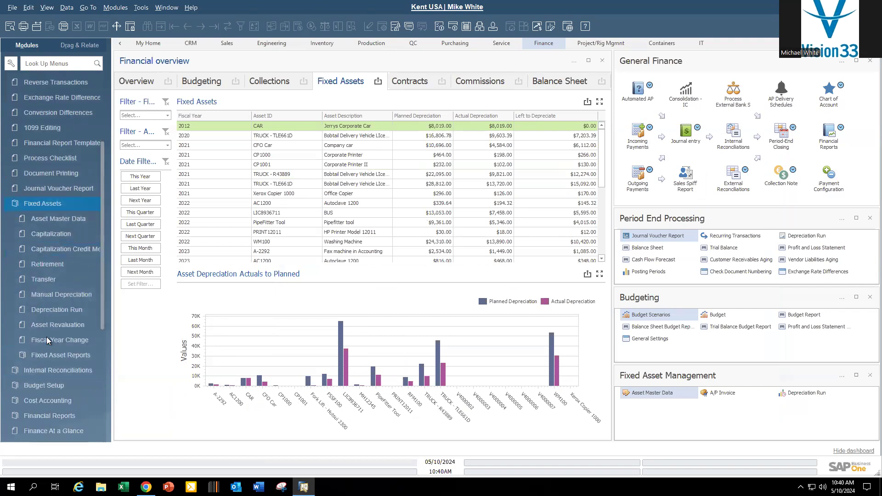
left_click(63, 219)
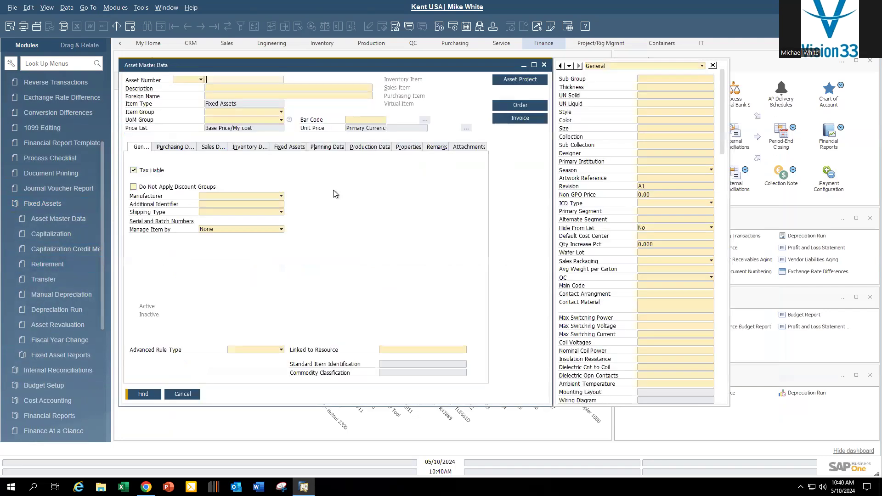
type("autoclave X2301")
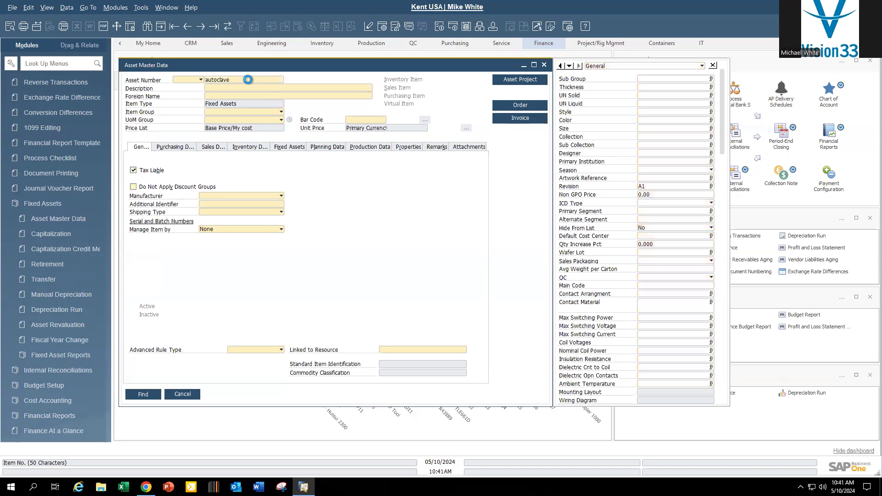
left_click(289, 147)
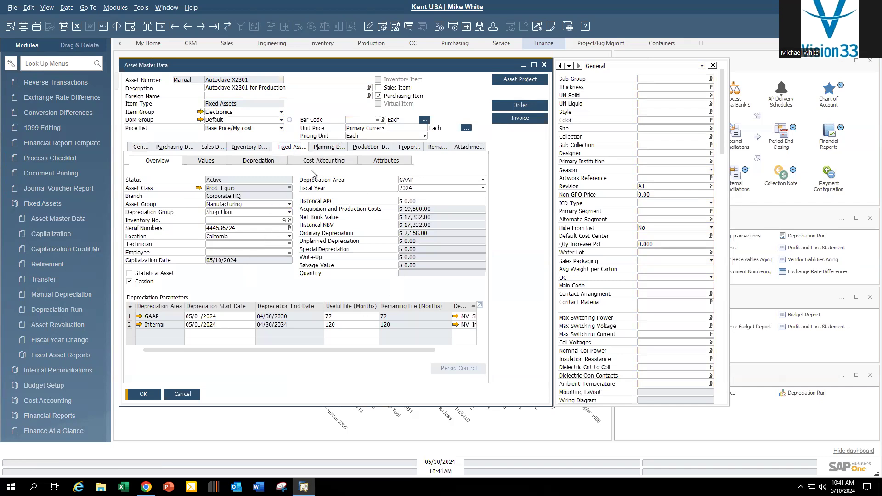
left_click(263, 161)
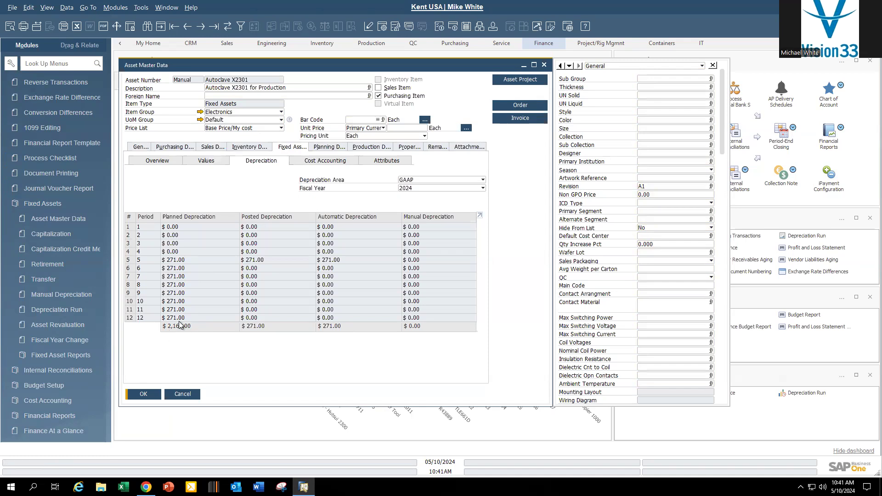
left_click(156, 394)
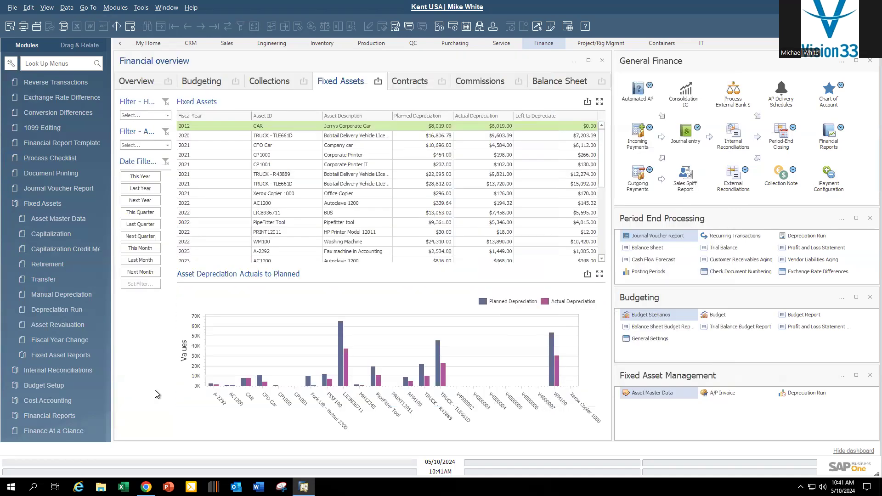
Open a fixed asset Capitalization document, review its fields, and cancel it
left_click(61, 236)
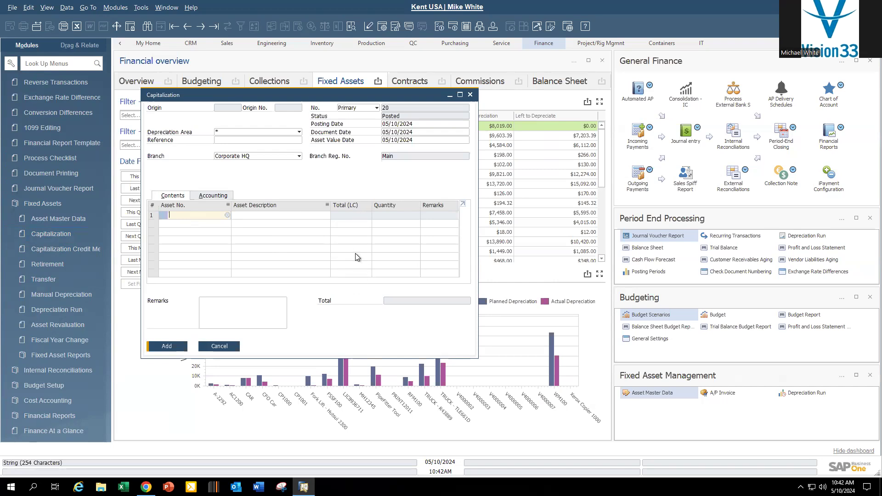
left_click(218, 346)
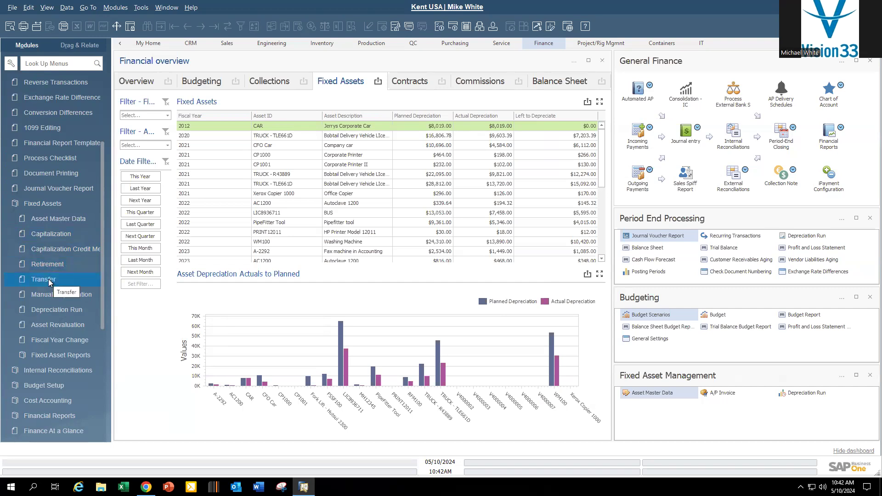
Enter Autoclave X2301 in a GAAP Asset Revaluation document, review its revaluation percentage and net book value fields, and cancel the document
left_click(54, 324)
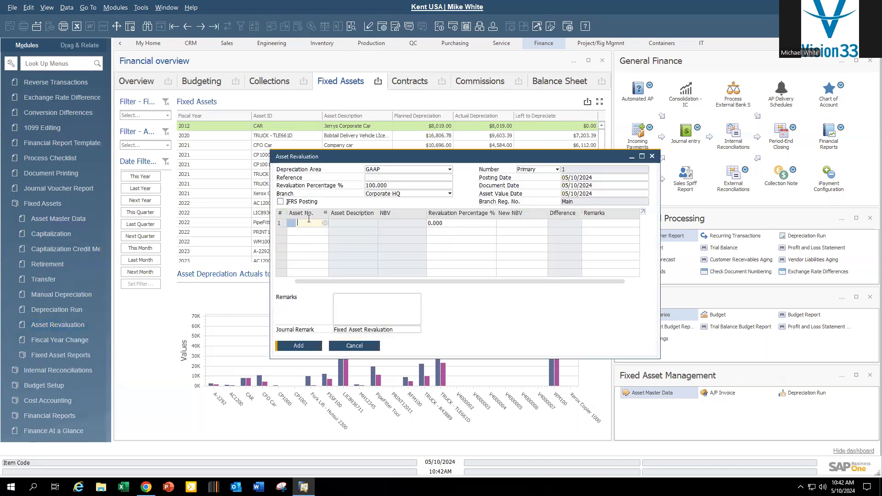
type("Autoclave")
key("Tab")
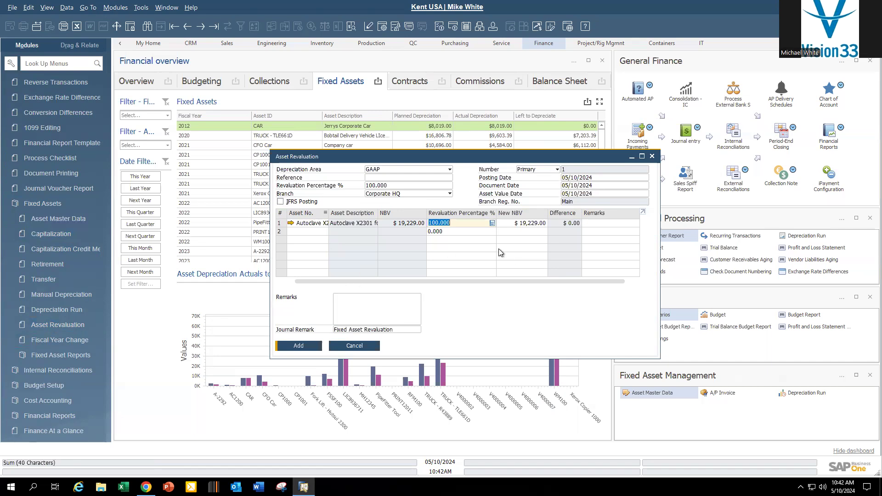
left_click(355, 347)
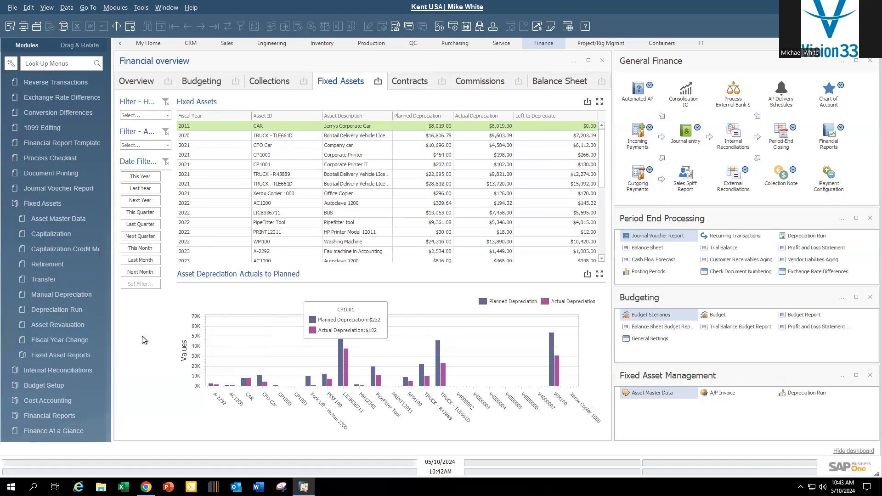
Open Fiscal Year Change for fixed assets, review its from and to fiscal years, and cancel it
left_click(36, 338)
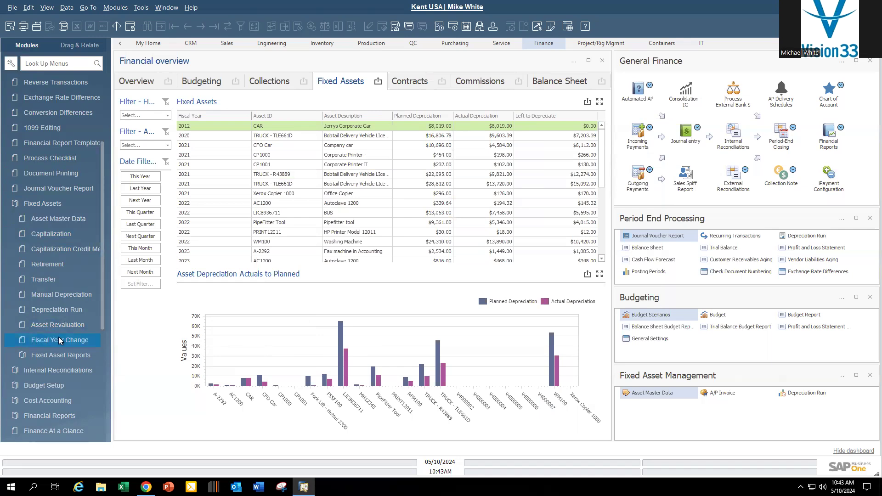
mouse_move(343, 315)
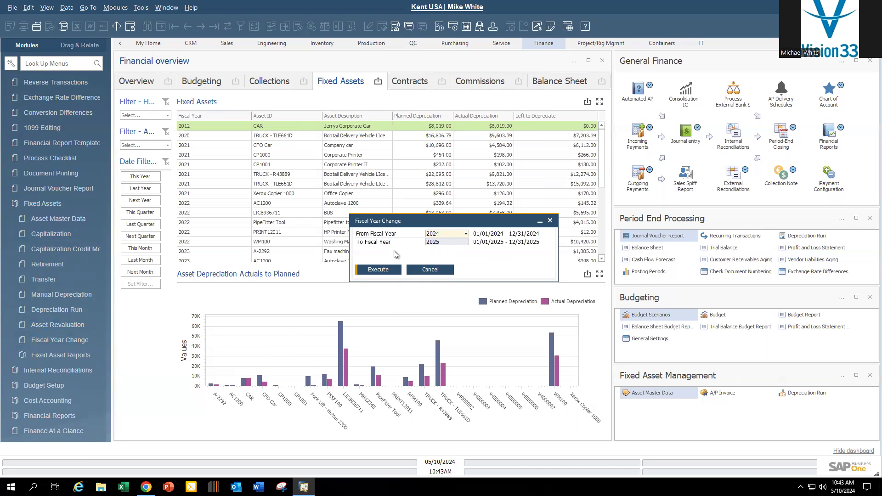
left_click(431, 270)
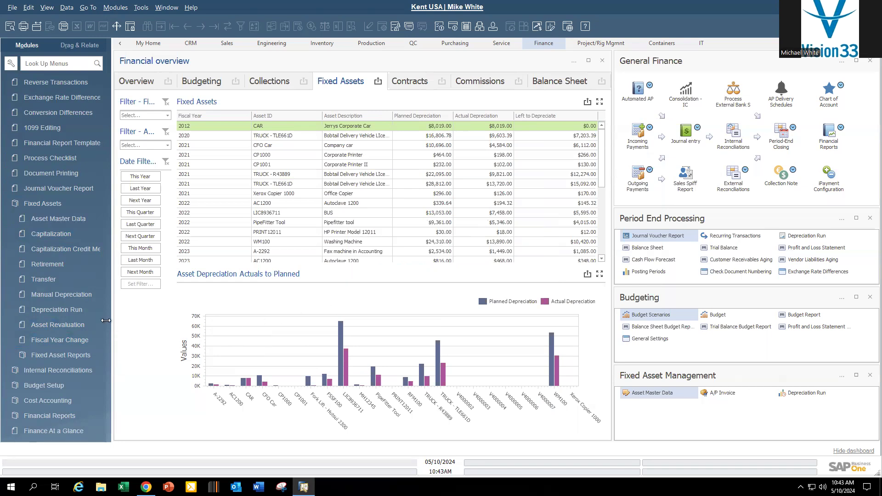
Open the Asset Depreciation Forecast report criteria, clear the from and to asset numbers, and keep GAAP as the depreciation area
left_click(62, 351)
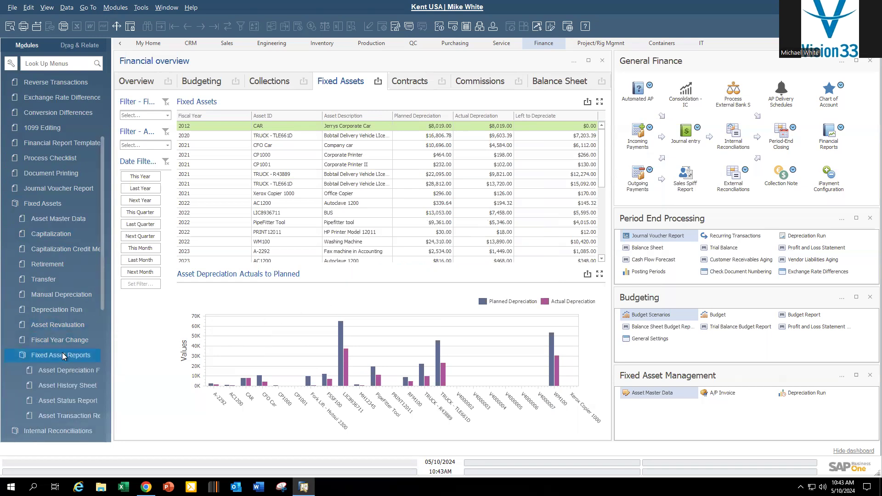
scroll(62, 352, "down", 3)
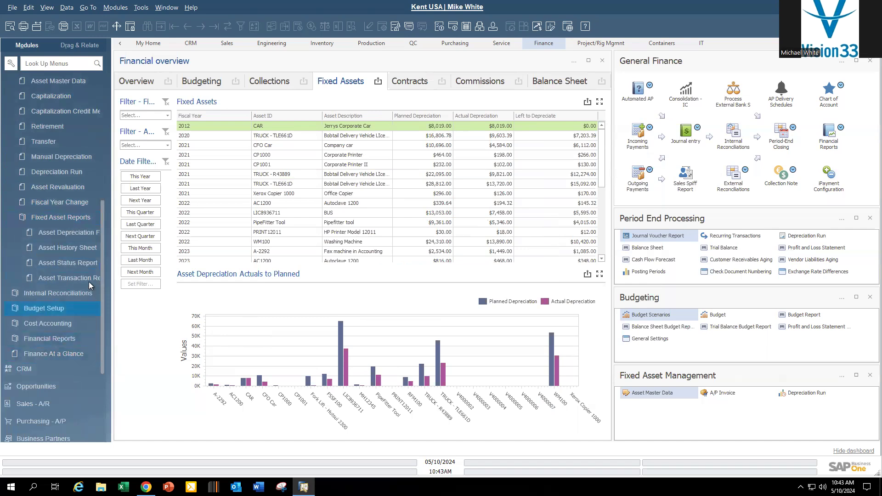
left_click(69, 232)
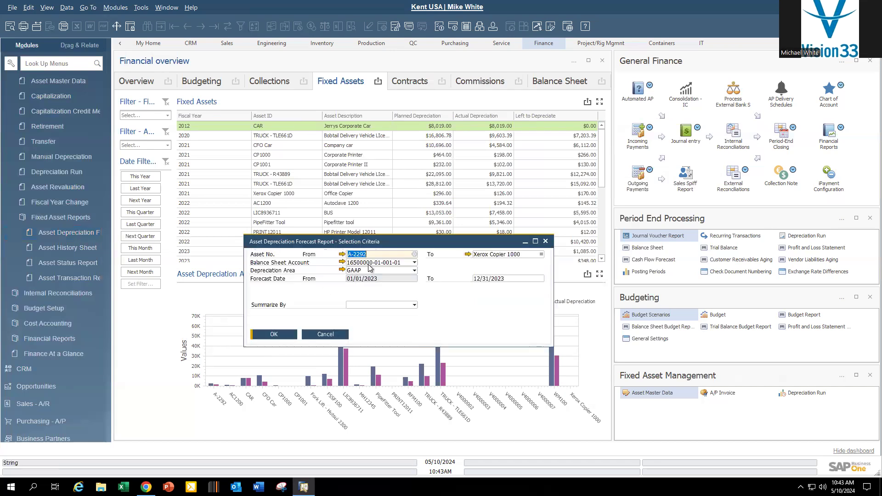
key("Delete")
left_click(506, 254)
key("Delete")
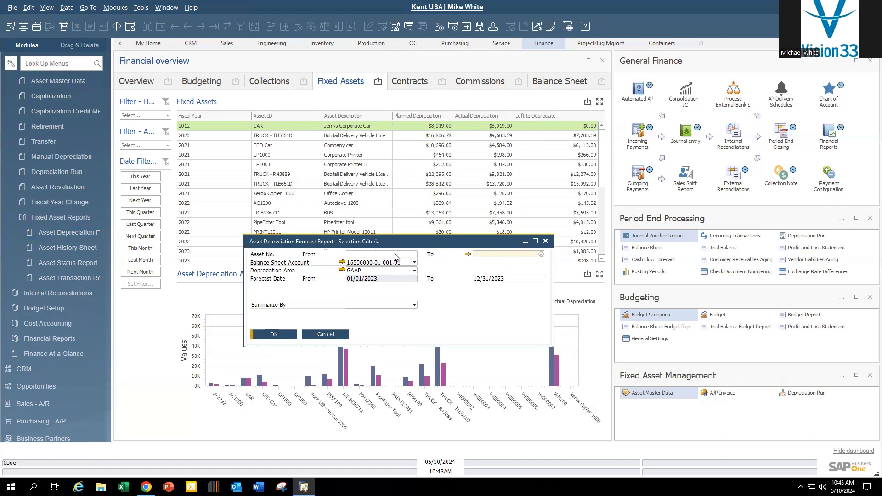
left_click(415, 271)
left_click(415, 272)
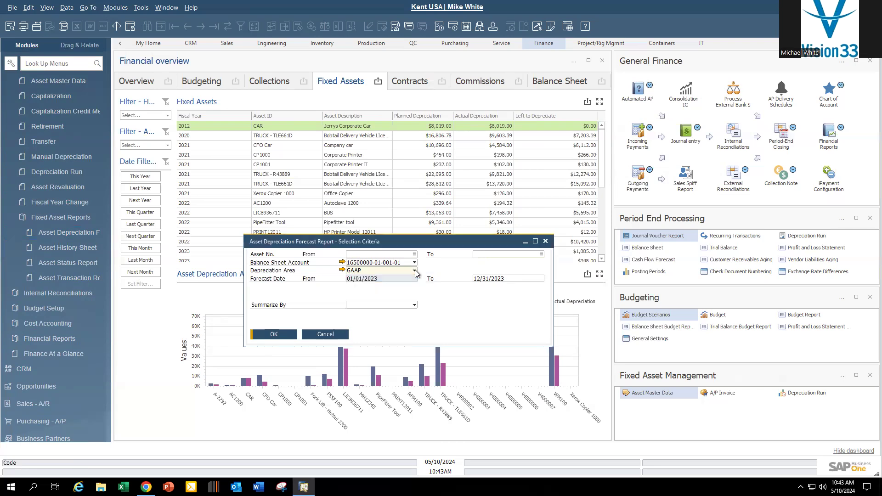
Set the forecast end date to 12/31/2024 and review the Summarize By options without choosing one
left_click(513, 277)
type("12/31/2024")
key("Tab")
left_click(415, 305)
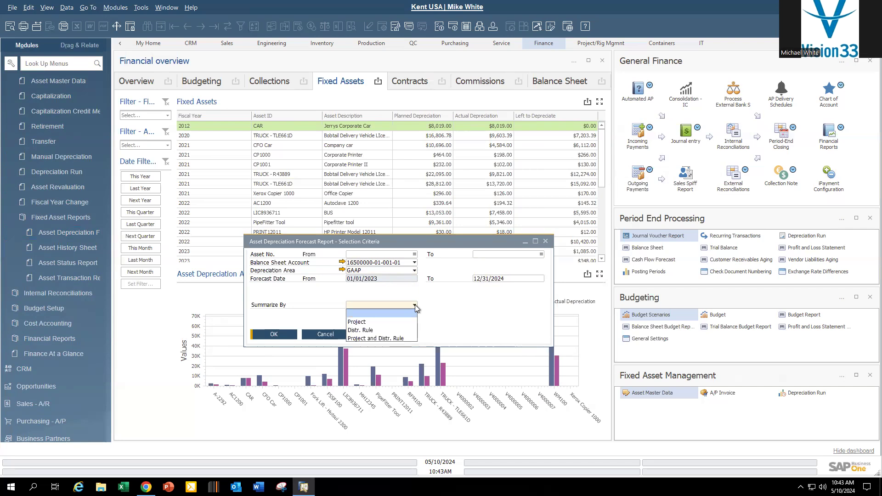
left_click(275, 316)
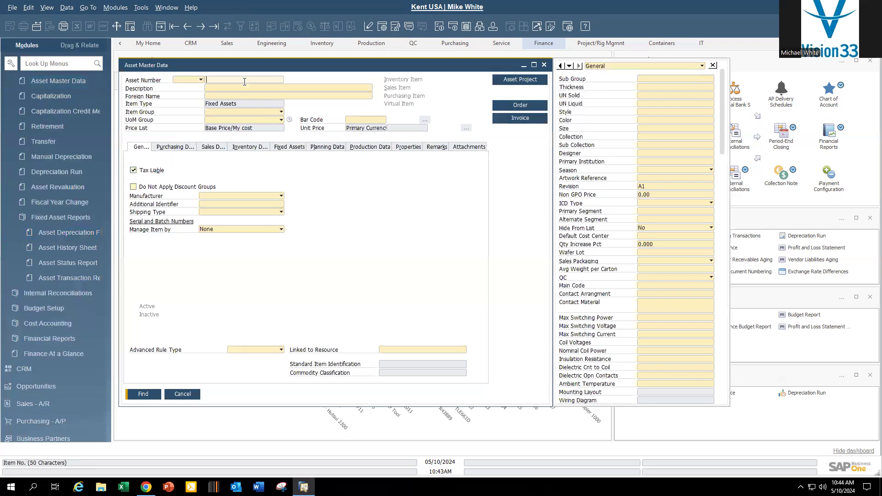
Find the asset "autoclave" in Asset Master Data and show its fixed asset cost accounting assignments
type("autoclave")
key("Tab")
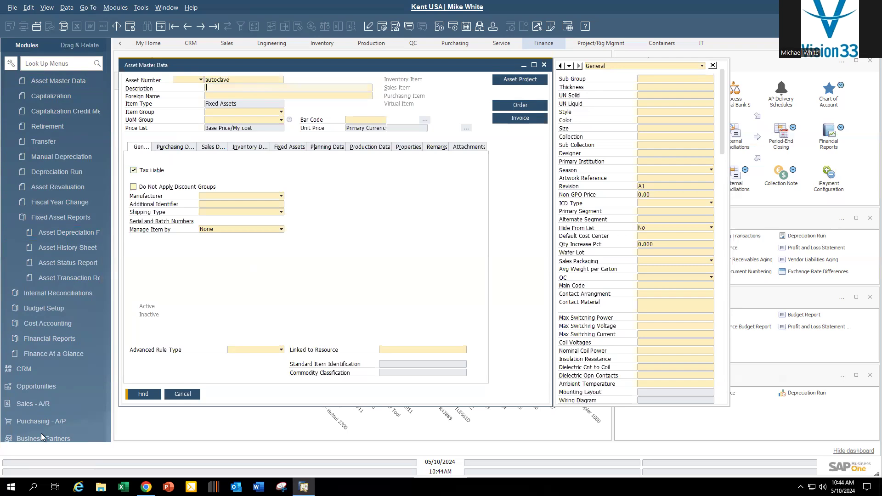
left_click(144, 394)
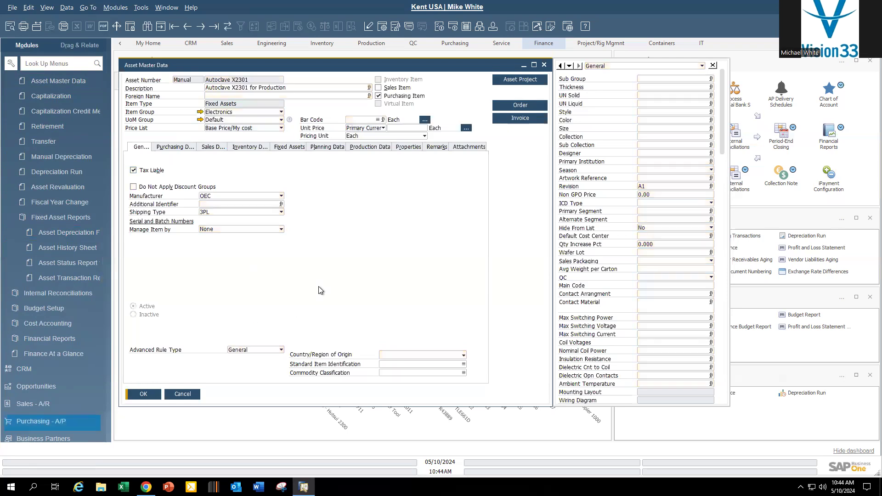
left_click(291, 148)
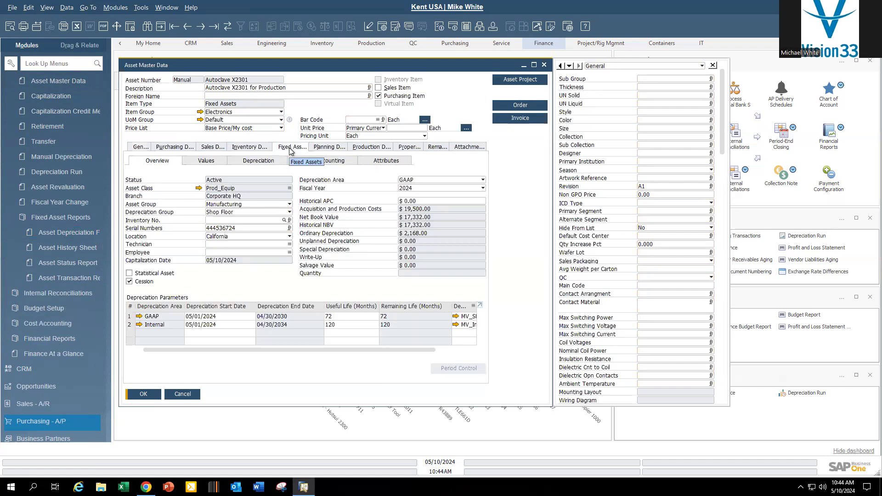
left_click(331, 162)
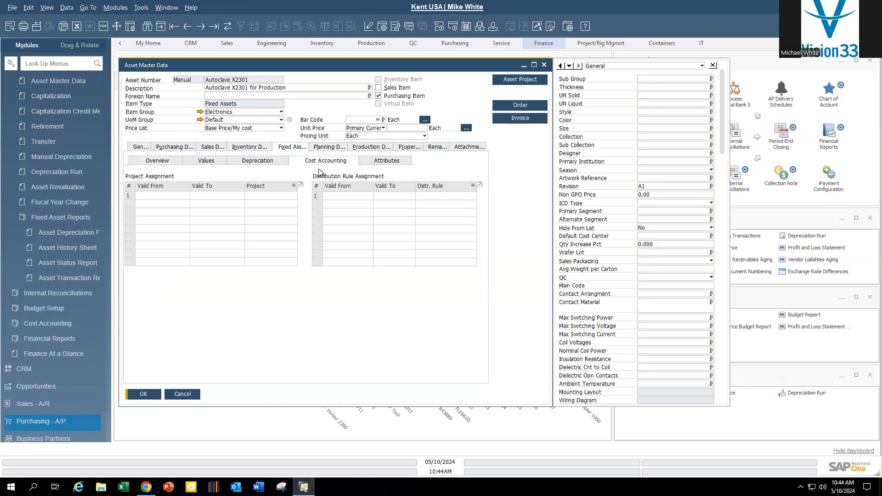
Review the project assignment fields and open the distribution rule selection for the asset's first assignment row
left_click(158, 194)
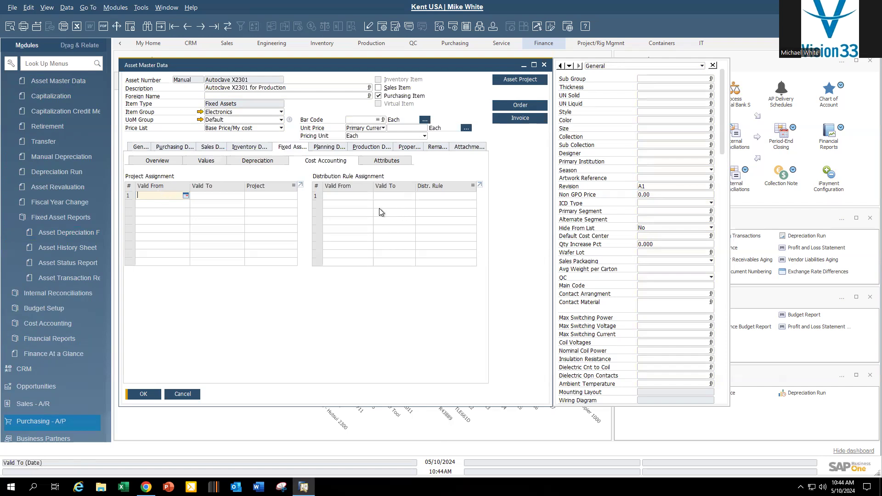
left_click(448, 195)
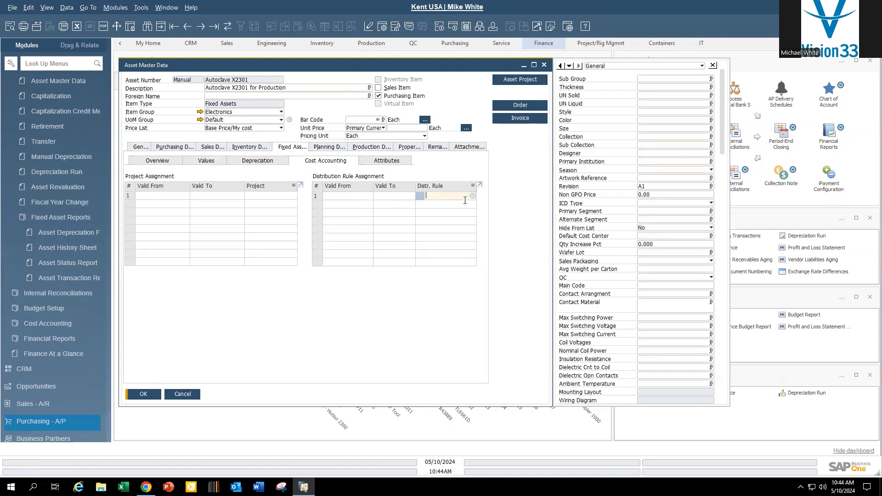
left_click(473, 195)
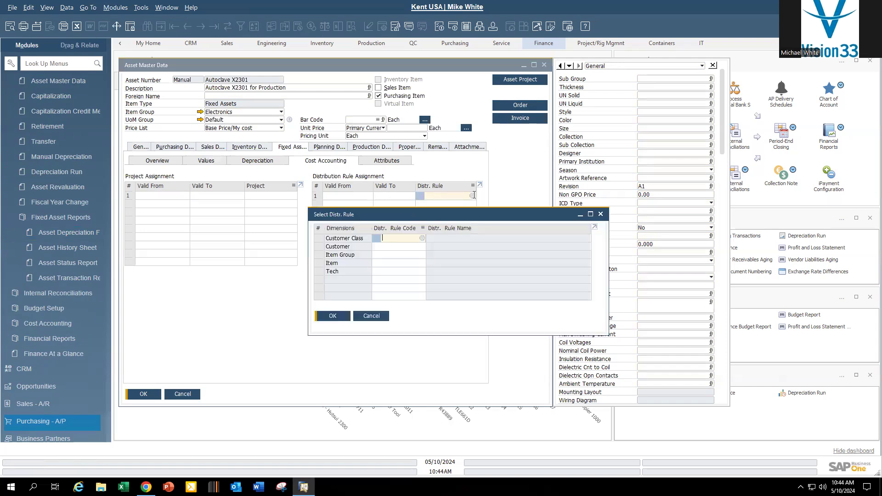
Rename cost accounting Dimension 5 as Shop Floor, save the change, and close the dimensions
left_click(60, 323)
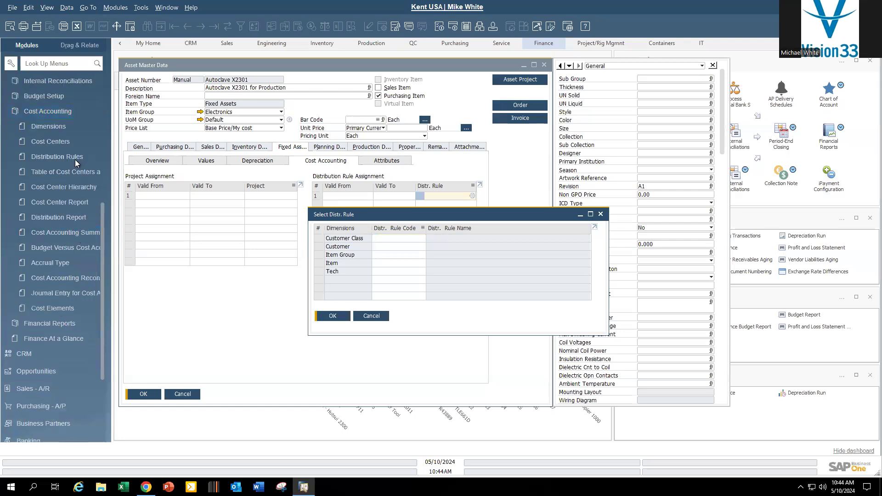
left_click(62, 125)
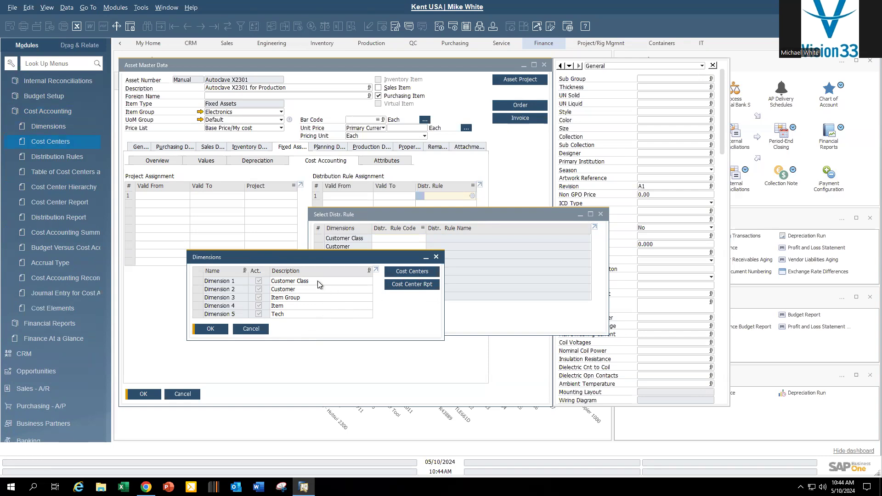
left_click(286, 313)
type("Shop Floor")
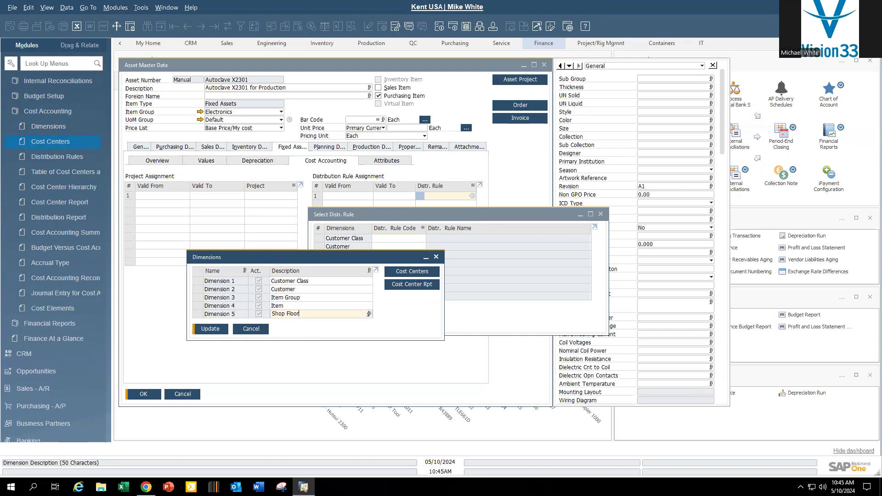
left_click(208, 328)
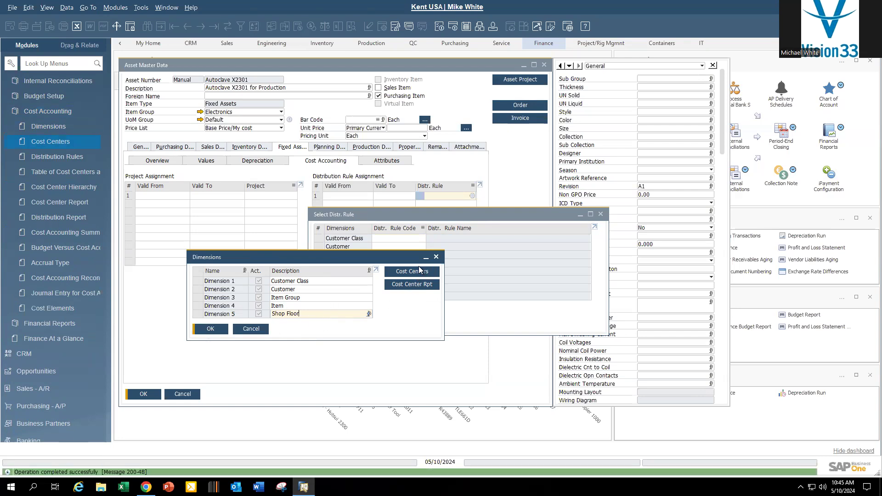
left_click(217, 329)
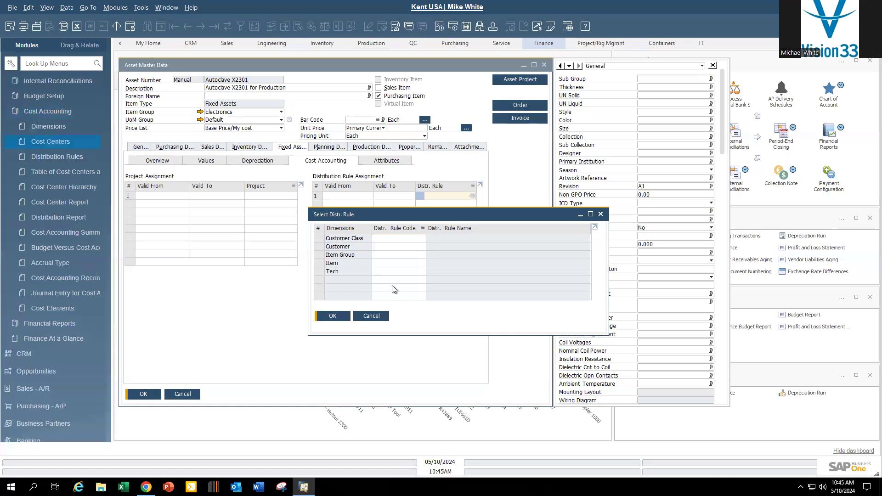
Reopen the asset's distribution rule selection, check the Shop Floor dimension's rule code field, and cancel the selection
left_click(372, 316)
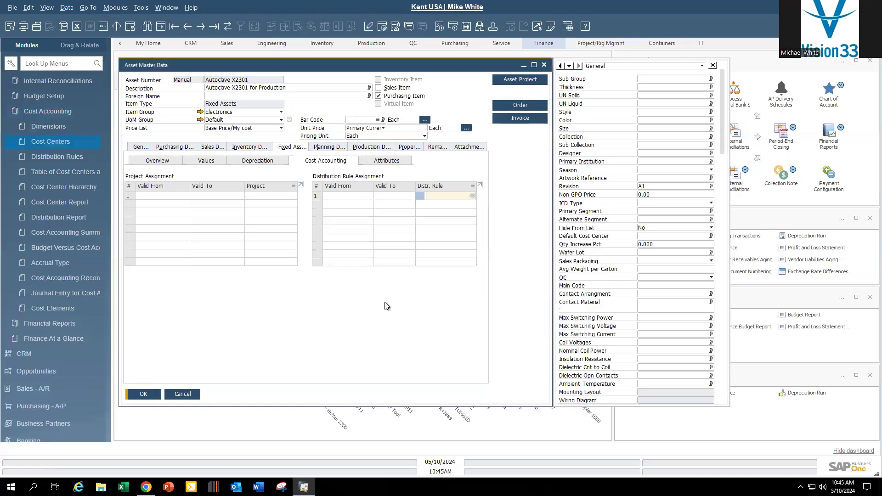
left_click(472, 195)
left_click(409, 271)
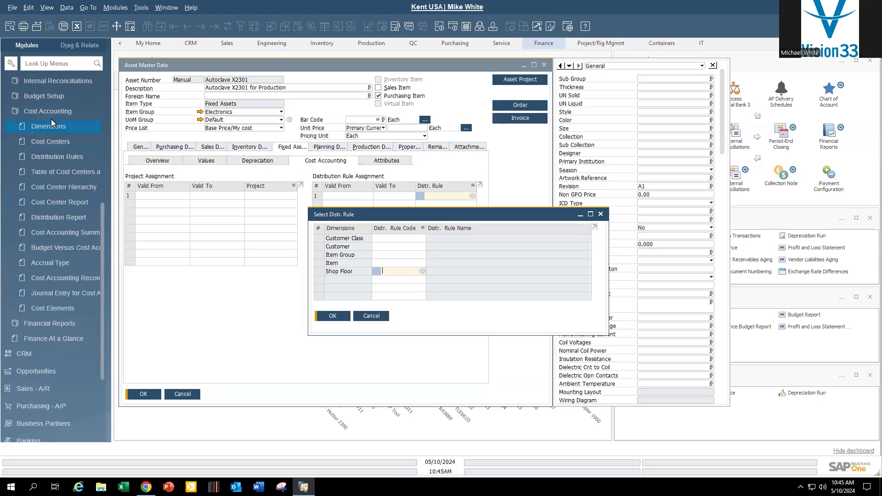
left_click(66, 169)
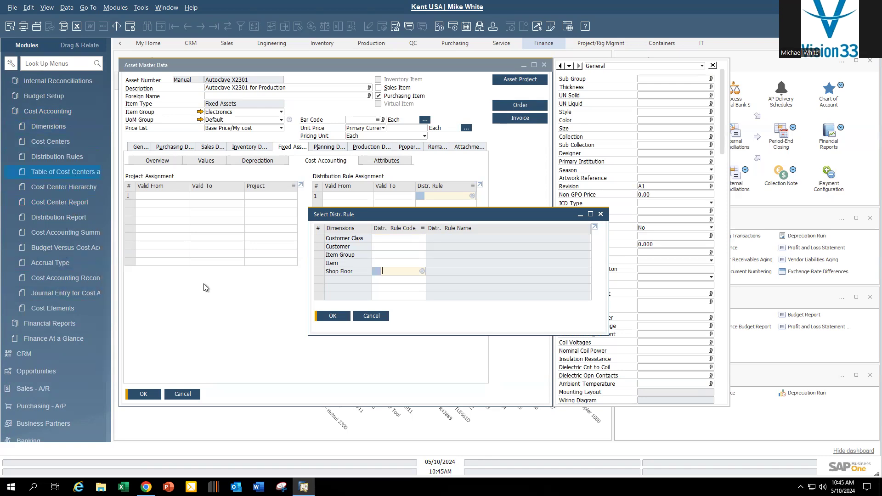
left_click(373, 316)
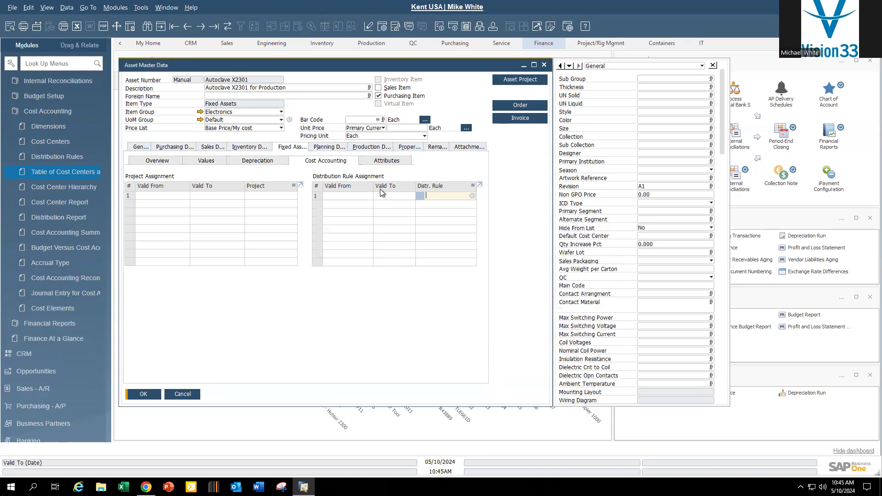
Review the asset's attribute remarks and amounts and its user-defined fields, and close the asset record
left_click(389, 164)
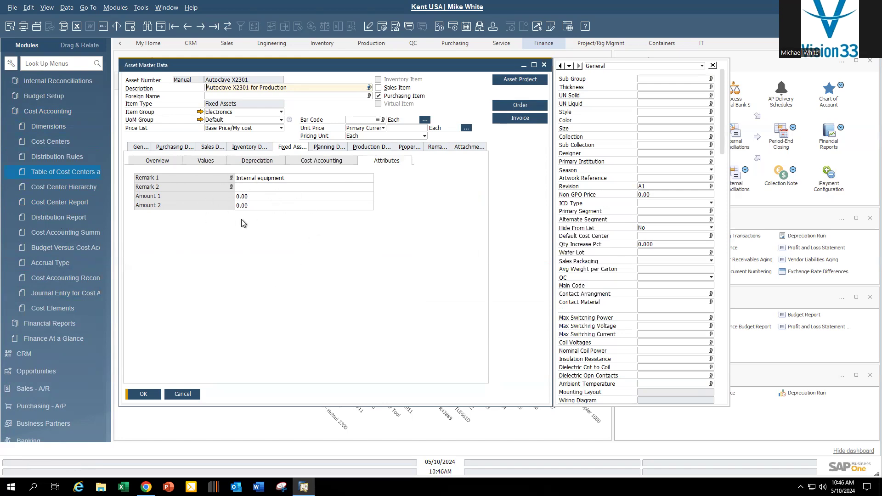
left_click(273, 178)
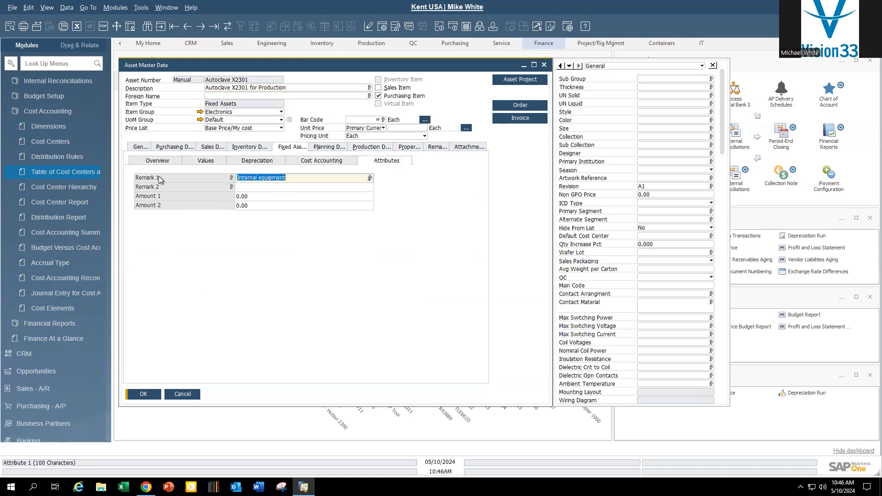
left_click(257, 188)
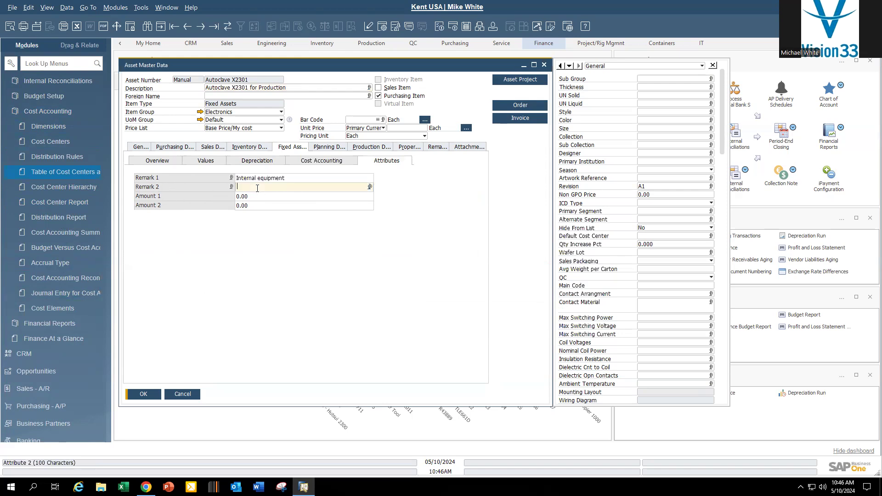
left_click(258, 197)
left_click(259, 205)
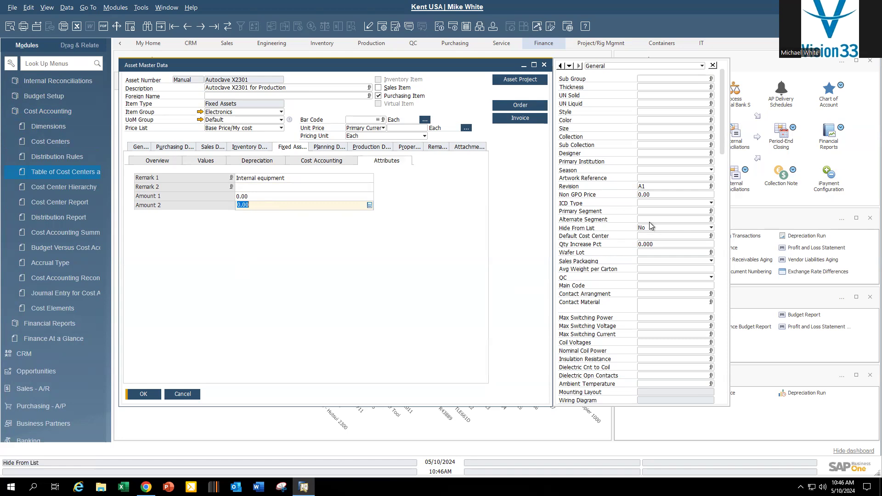
scroll(655, 253, "down", 3)
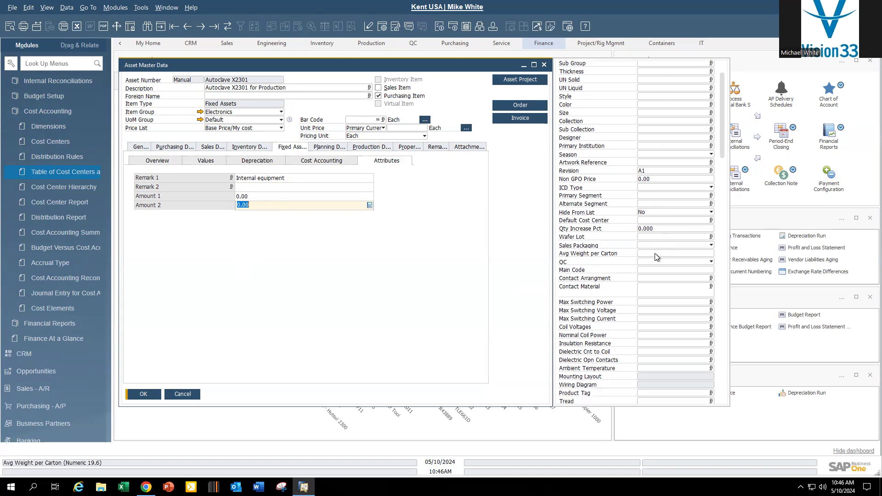
mouse_move(721, 158)
left_mouse_down()
mouse_move(724, 260)
mouse_move(722, 157)
left_mouse_up()
left_click_drag(721, 98, 722, 79)
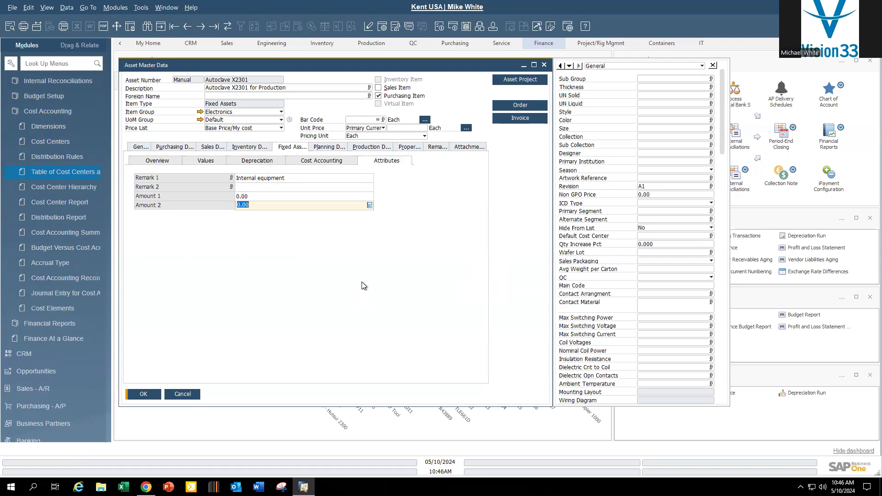
left_click(143, 394)
left_click(39, 112)
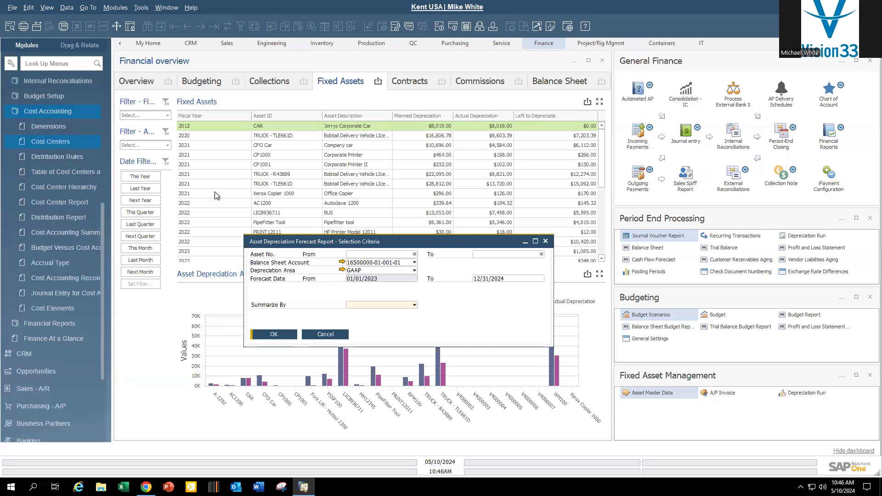
Leave Summarize By blank in the depreciation forecast criteria and run the report
left_click(378, 305)
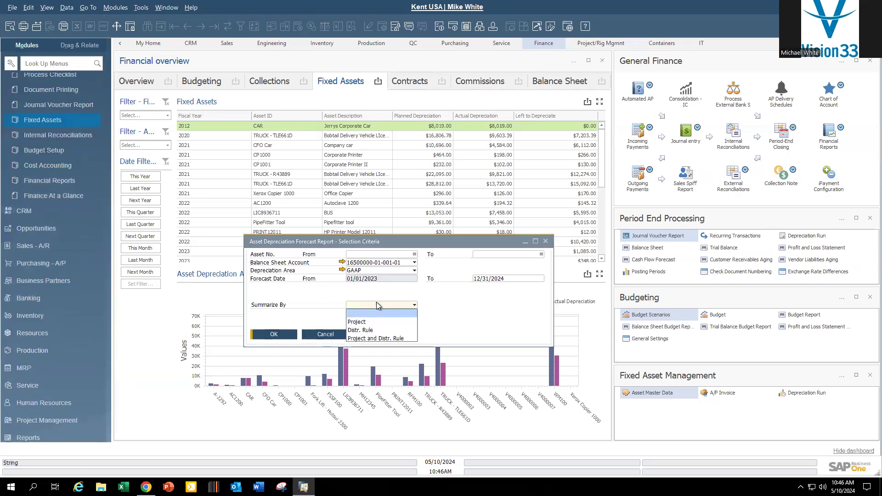
left_click(433, 312)
left_click(286, 333)
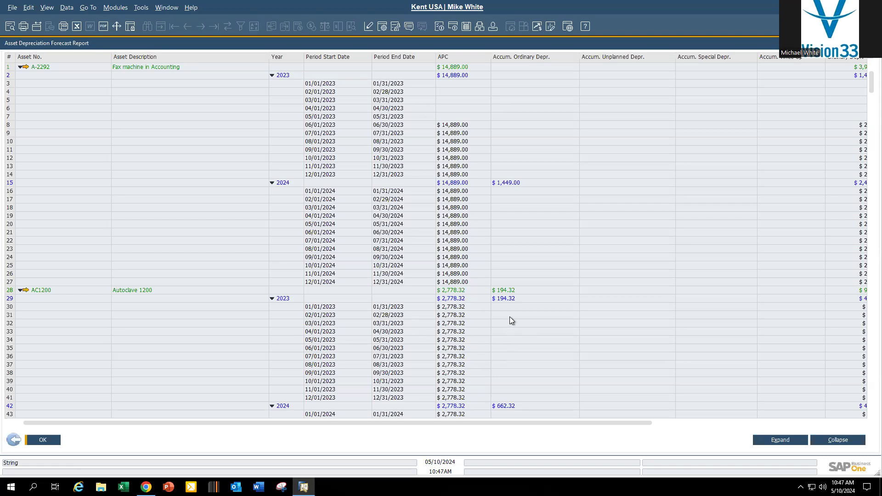
Examine the forecast report's depreciation and NBV columns, check its table format column settings, and accept them
left_click_drag(482, 421, 726, 385)
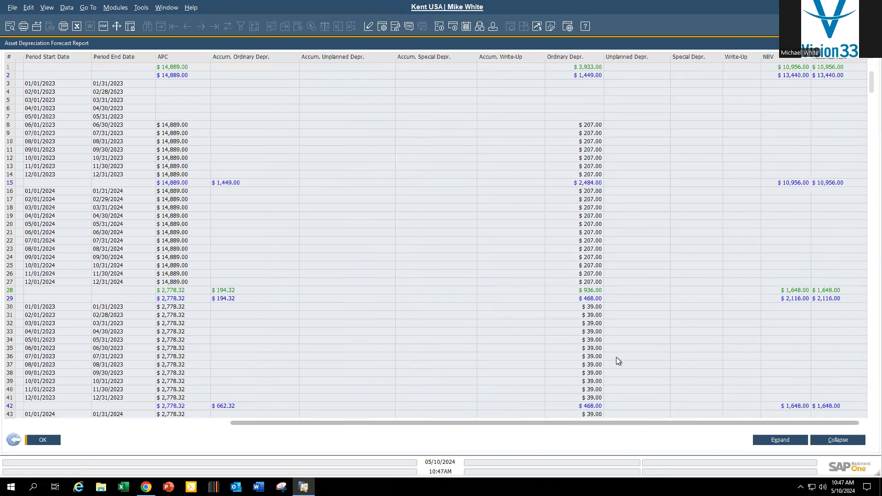
left_click(384, 26)
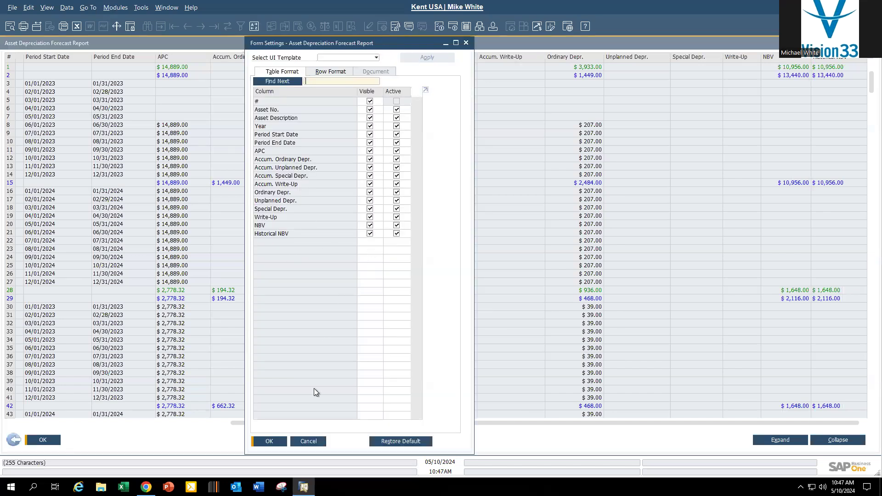
left_click(271, 440)
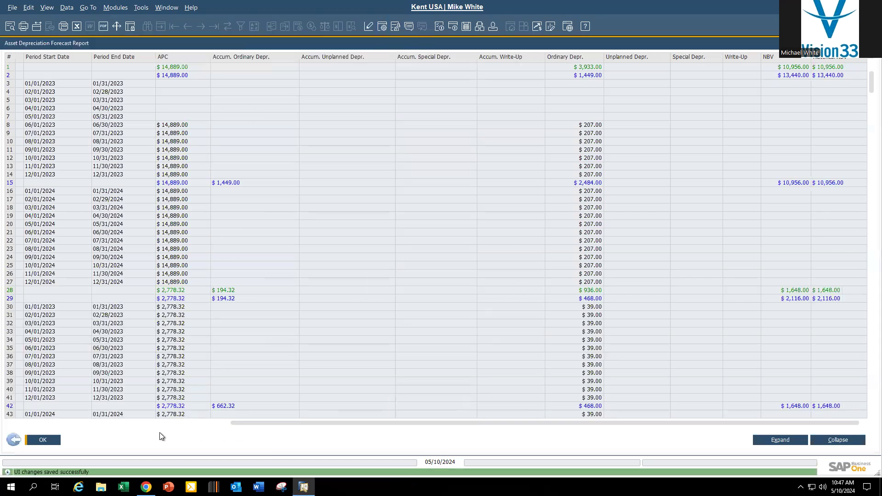
Return to the forecast selection criteria, run the report again with the same criteria, and close the report and its criteria
left_click(14, 440)
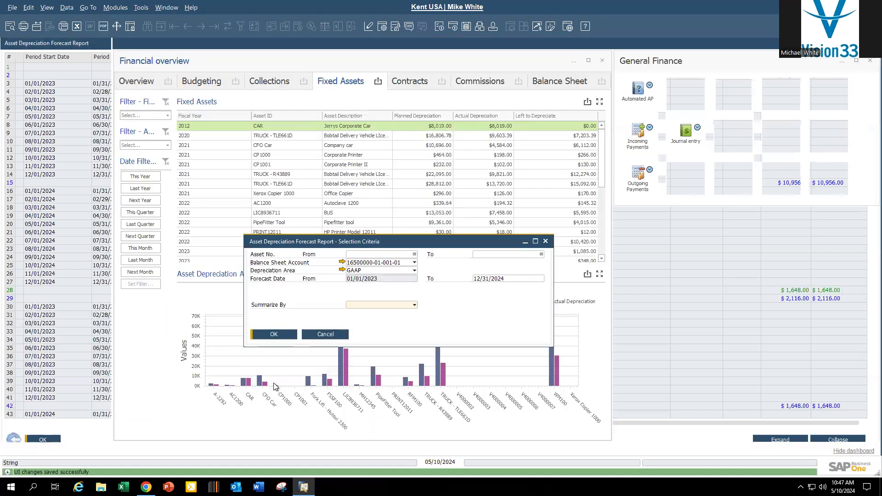
left_click(276, 335)
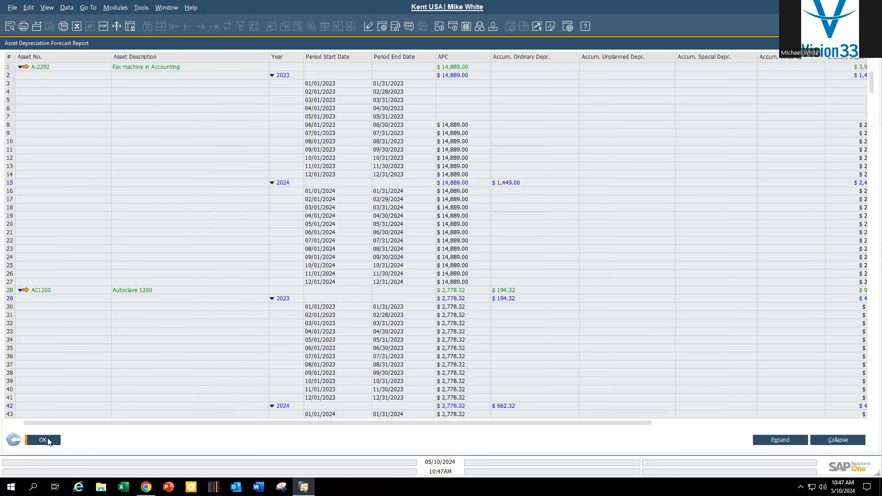
left_click(48, 441)
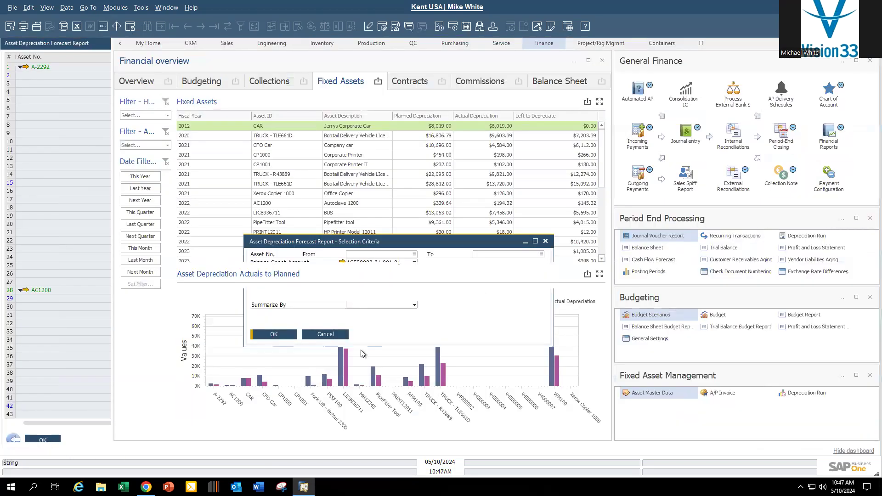
left_click(319, 332)
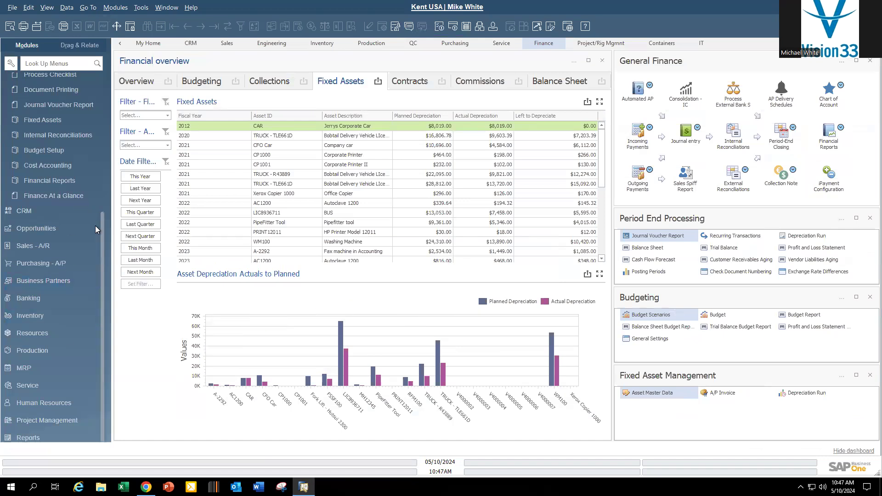
Look over the available fixed asset reports, including the Asset History Sheet and Asset Status Report, and collapse the Fixed Assets list
left_click_drag(101, 291, 103, 89)
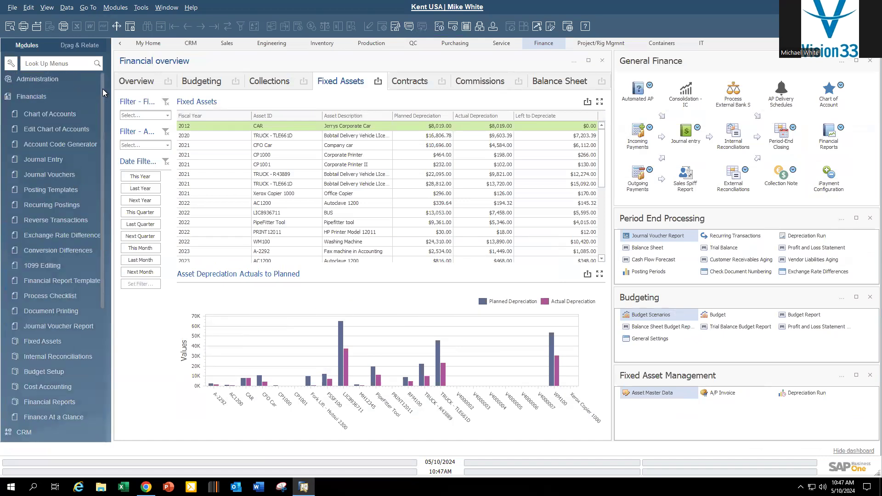
left_click(45, 341)
left_click(64, 340)
scroll(66, 348, "down", 3)
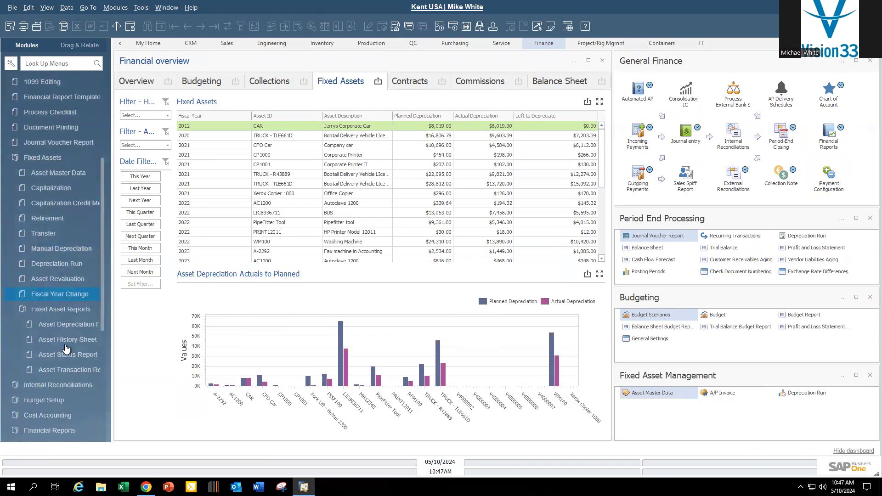
left_click(69, 340)
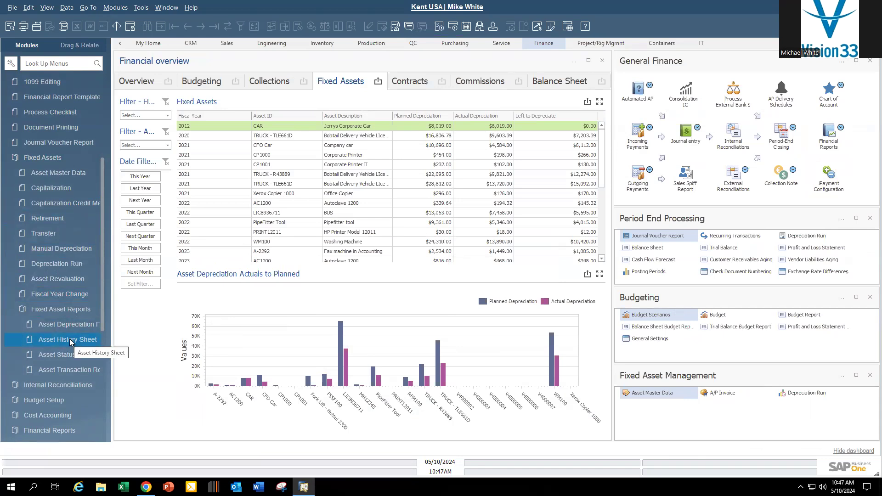
left_click(72, 357)
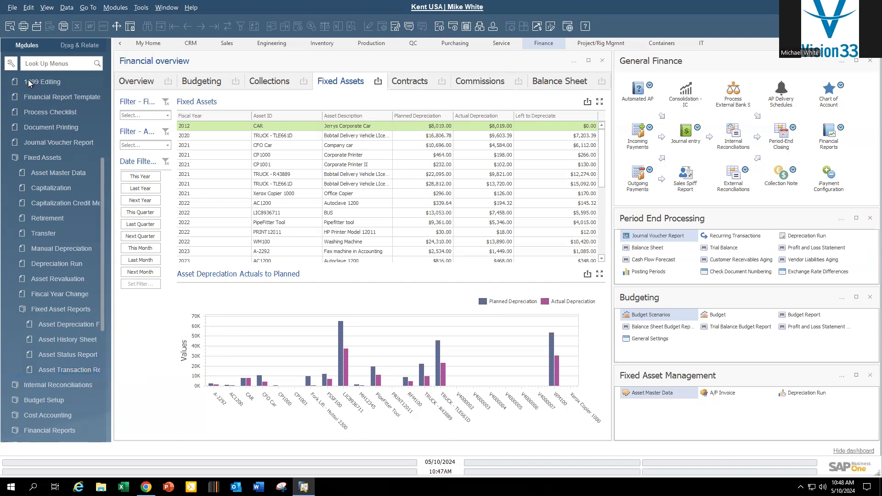
left_click(42, 157)
scroll(55, 367, "down", 2)
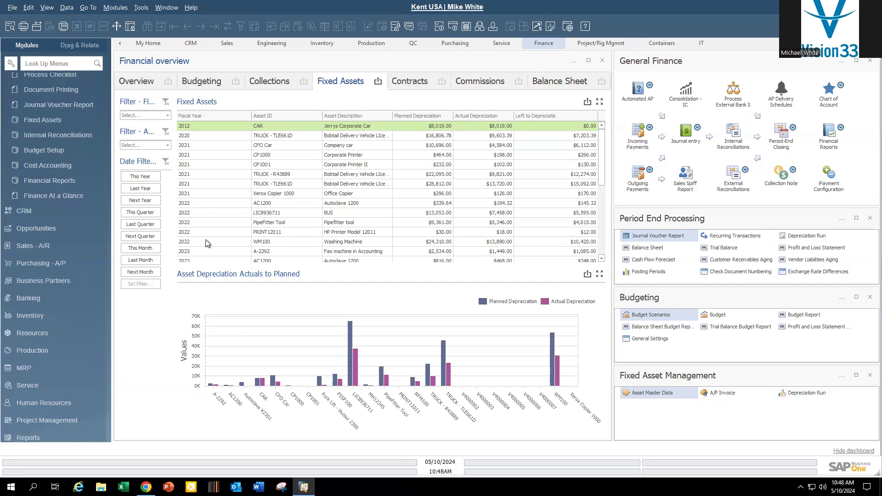
View the fixed assets dashboard for this year, last year, next year and last quarter, and clear the date filter
left_click(147, 179)
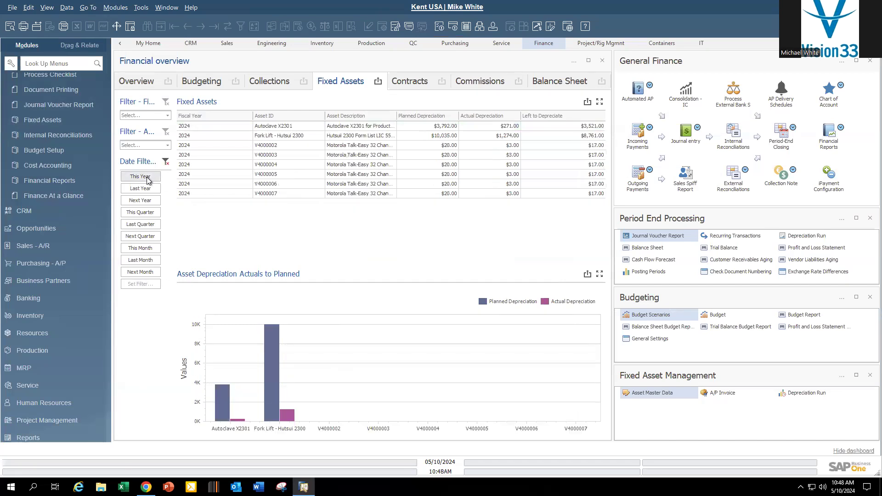
left_click(149, 189)
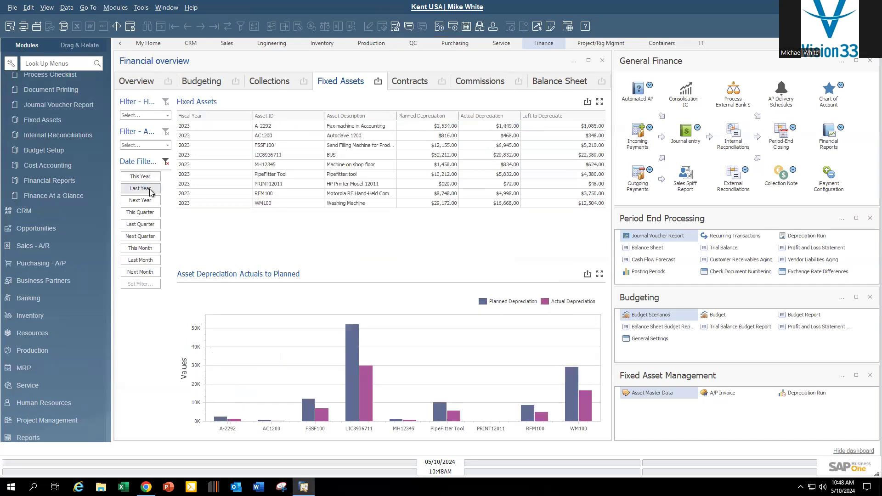
left_click(148, 200)
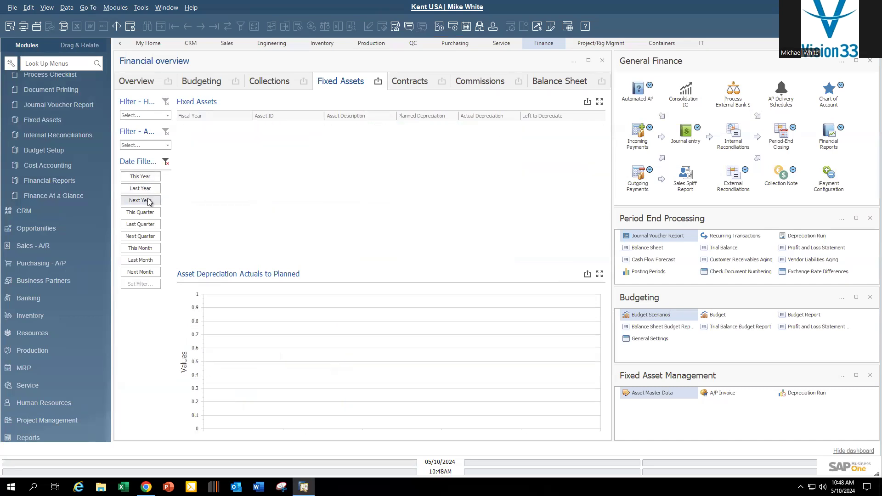
left_click(143, 225)
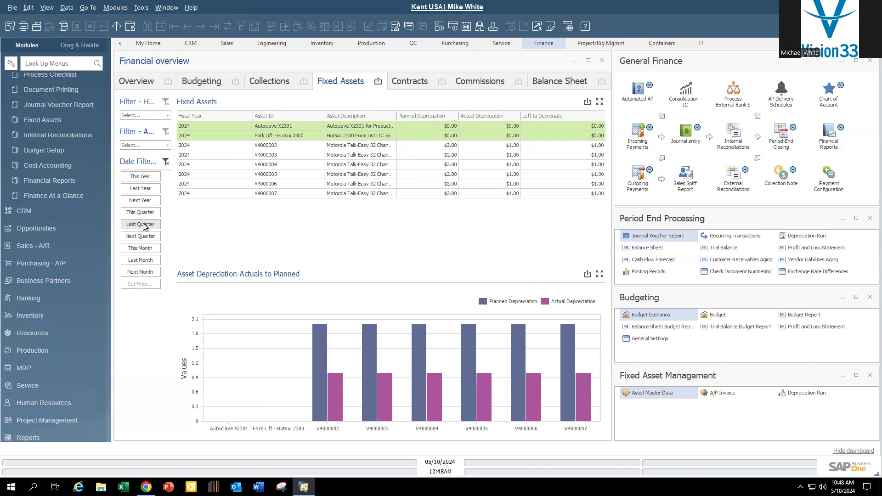
left_click(167, 162)
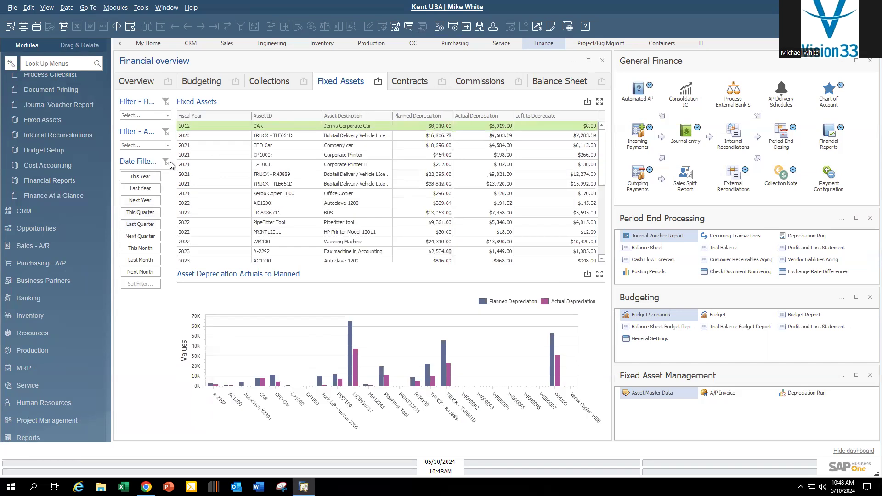
Filter the fixed assets dashboard to fiscal year 2024 and Autoclave X2301, compare planned with actual depreciation, and clear both filters
left_click(169, 116)
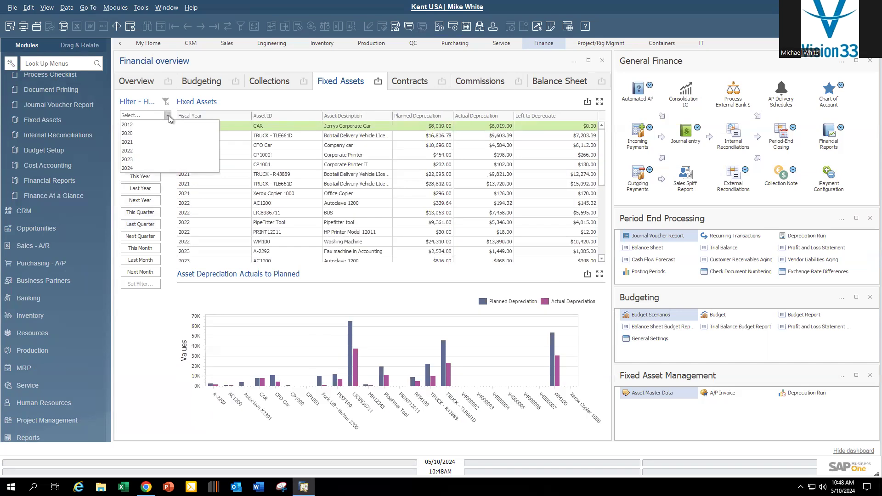
left_click(134, 167)
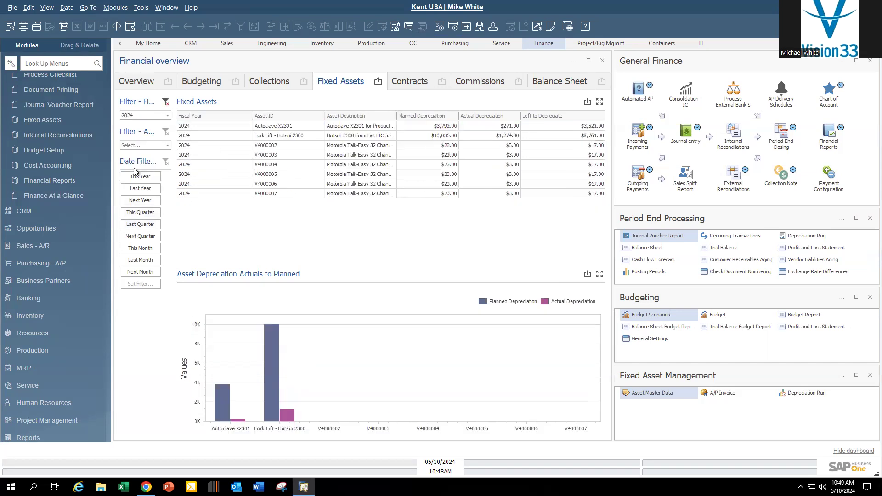
left_click(168, 145)
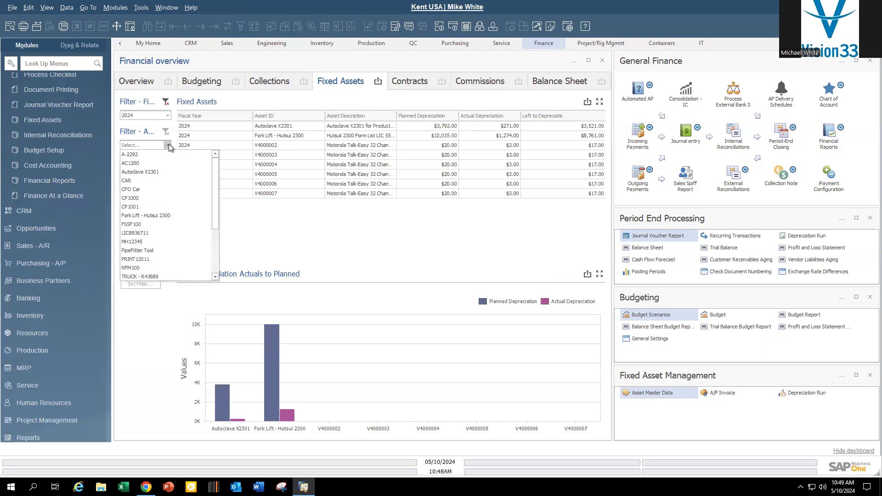
left_click(158, 172)
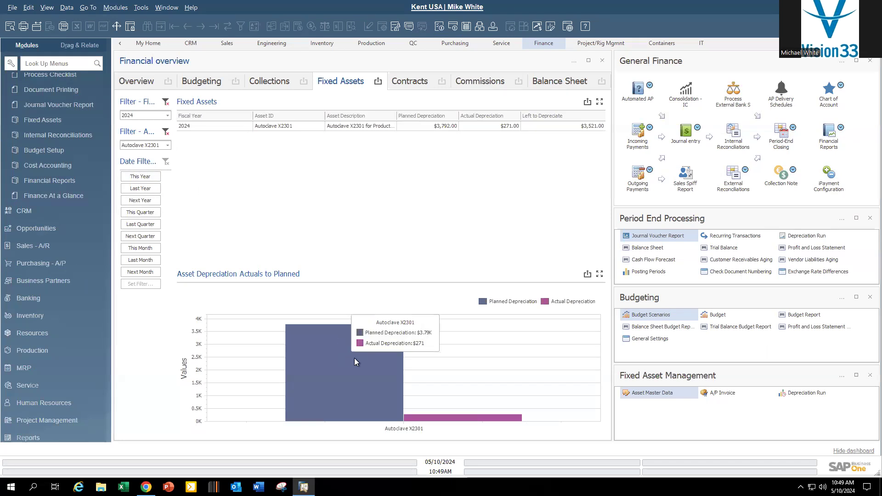
mouse_move(454, 421)
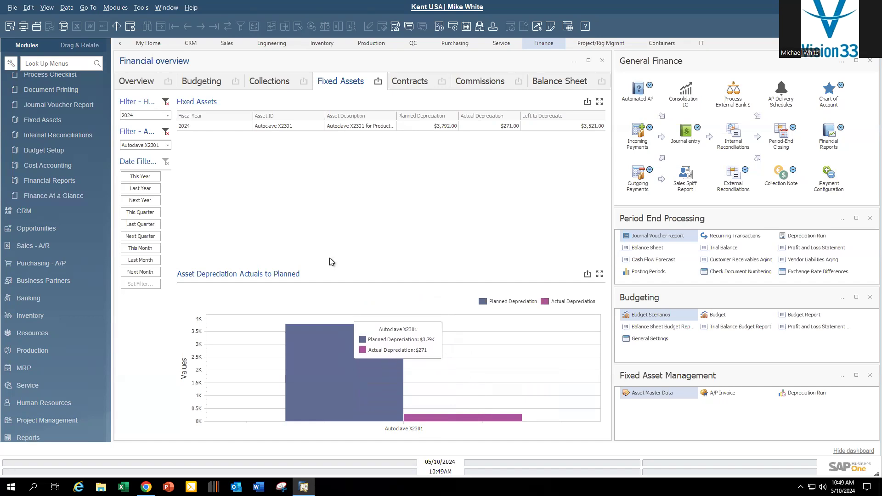
left_click(165, 133)
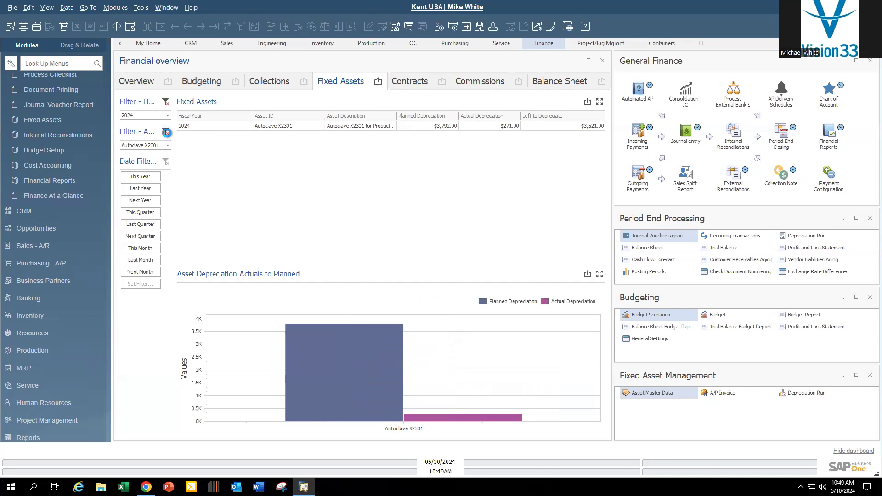
left_click(165, 102)
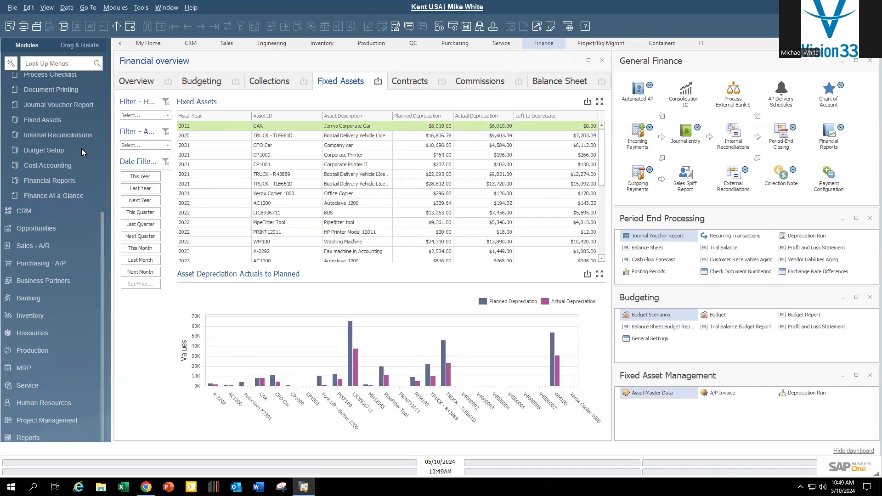
Collapse Financials, look up the fixed asset import among Administration's data import options, and collapse Administration
scroll(82, 148, "up", 5)
left_click(31, 96)
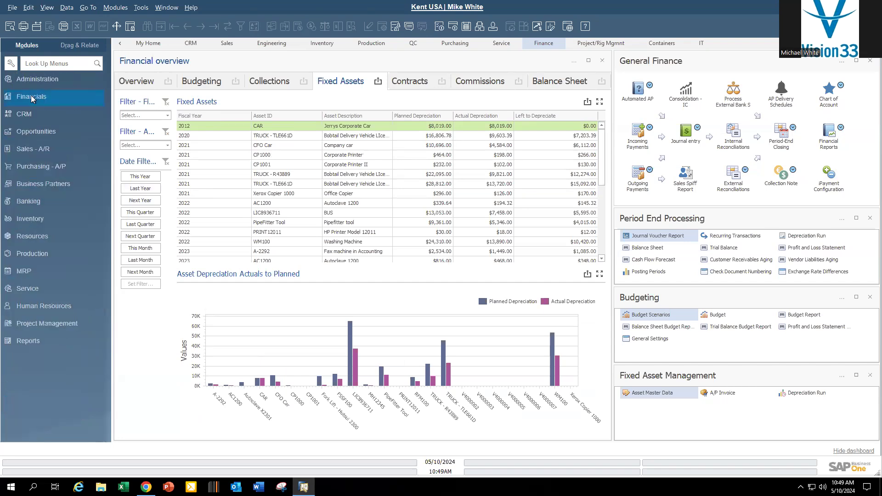
left_click(43, 81)
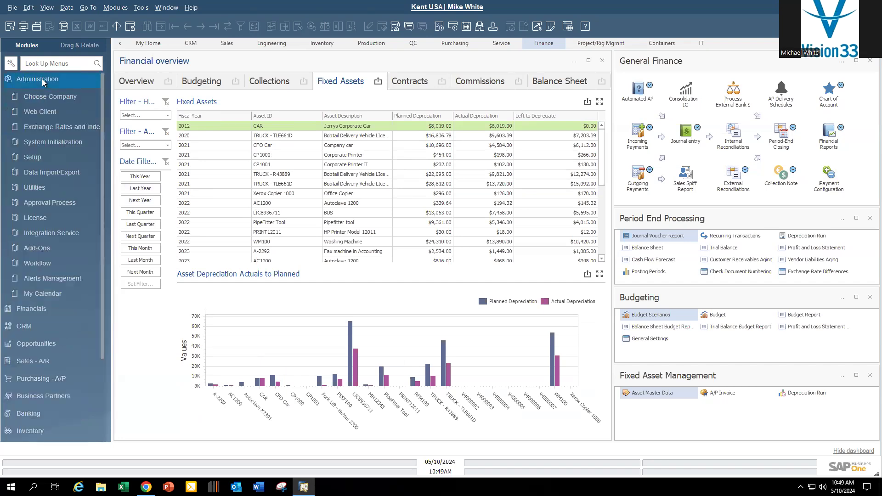
left_click(51, 173)
left_click(53, 189)
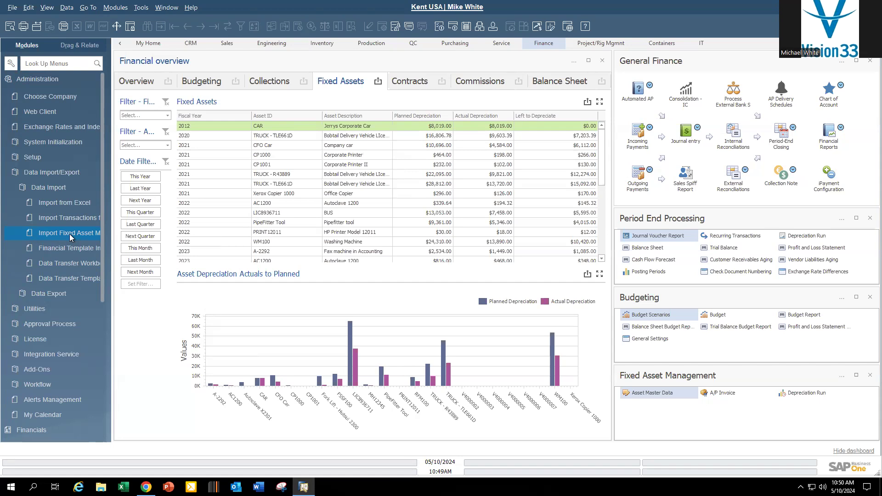
left_click(42, 172)
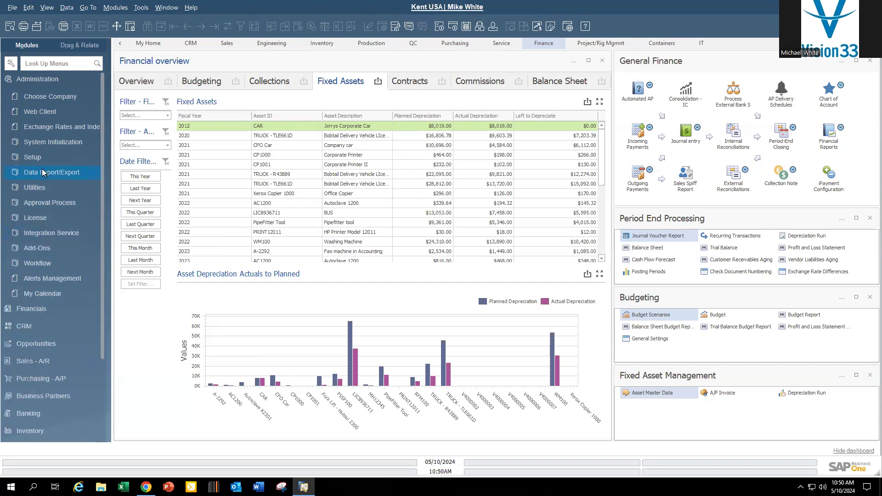
left_click(43, 78)
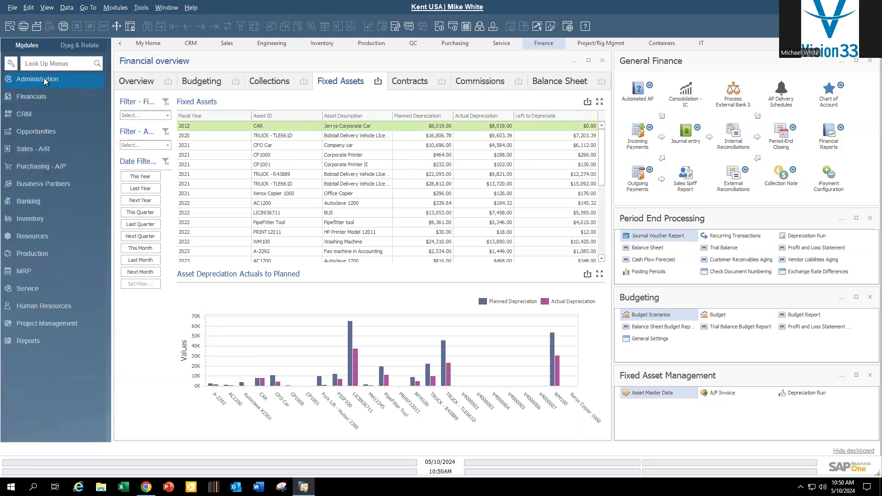